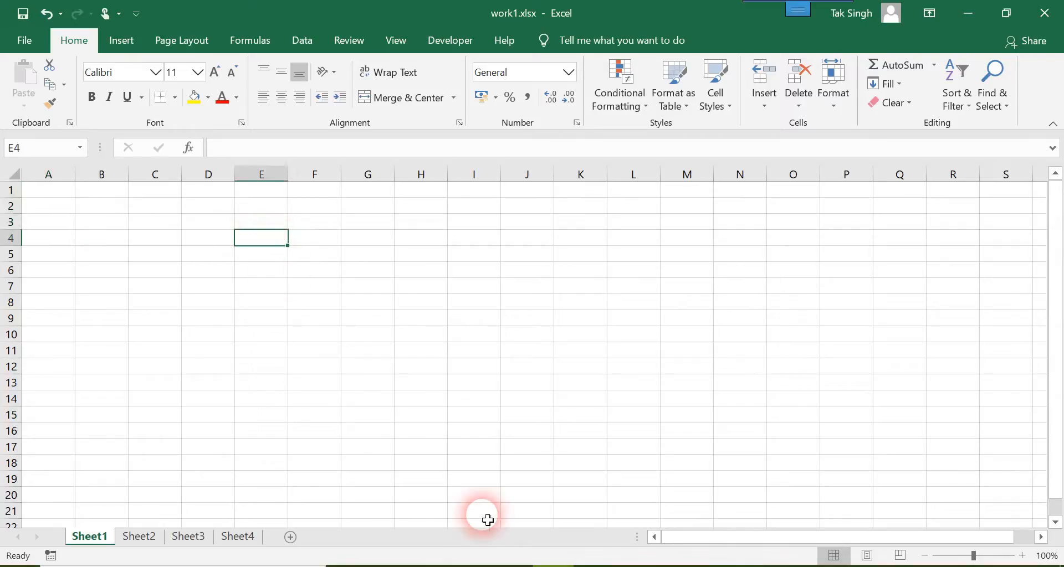
- Enter "I win!" in cell E4 of Sheet1
type("I")
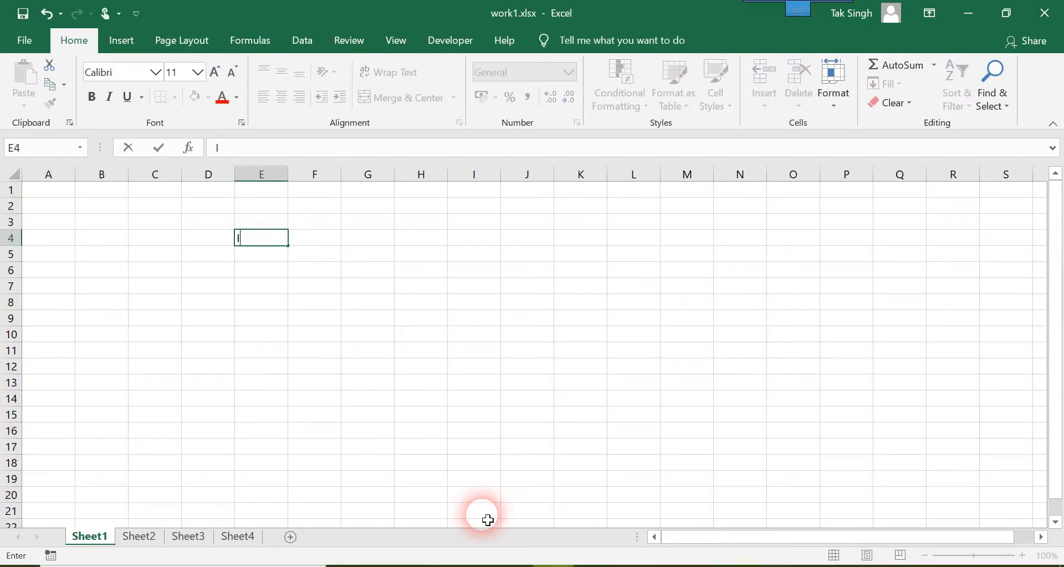
type(" win!")
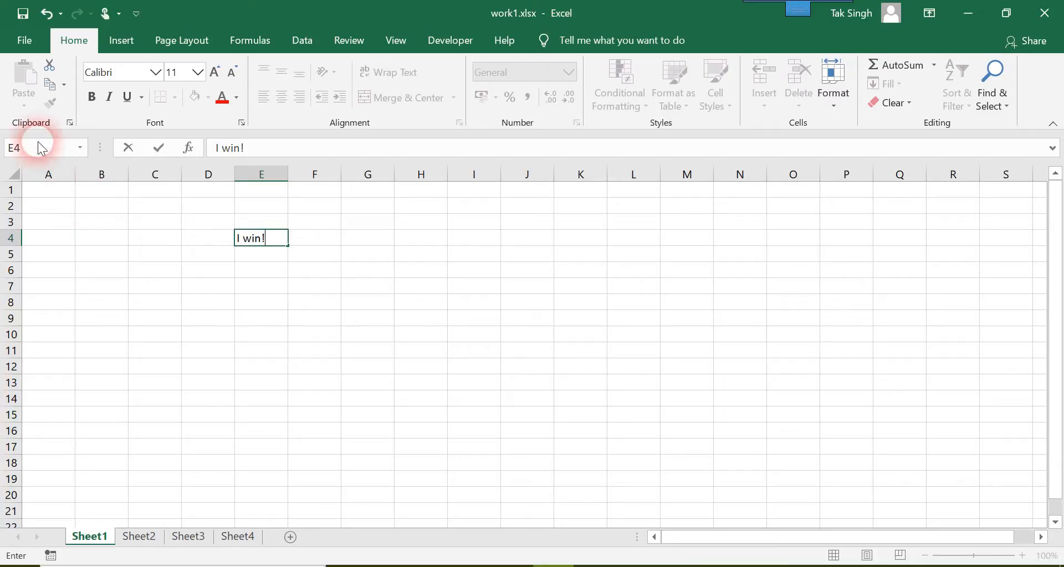
left_click(316, 317)
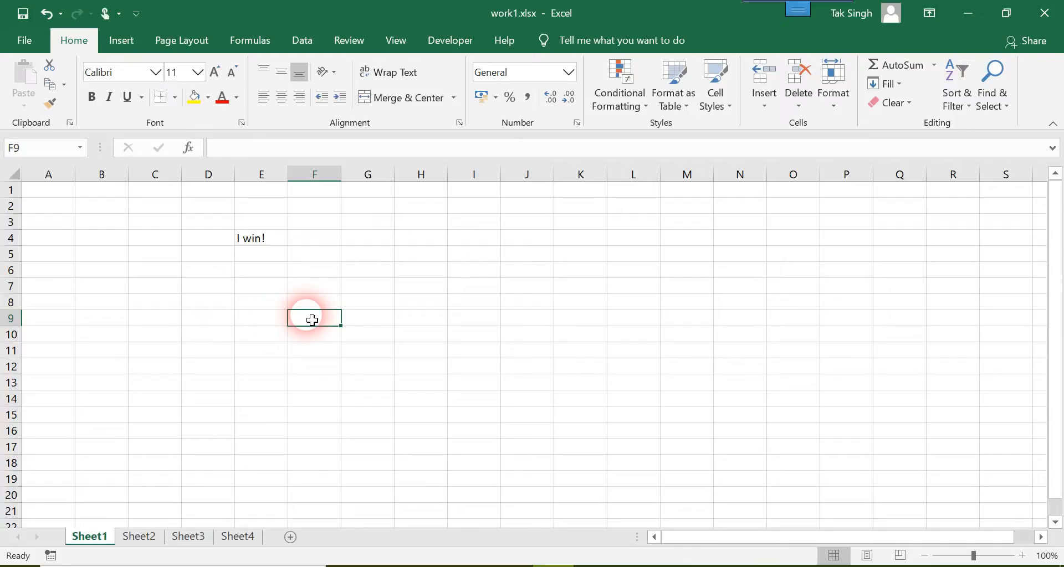
- Center the text in cell E4 horizontally and align it to the top of the cell
left_click(260, 240)
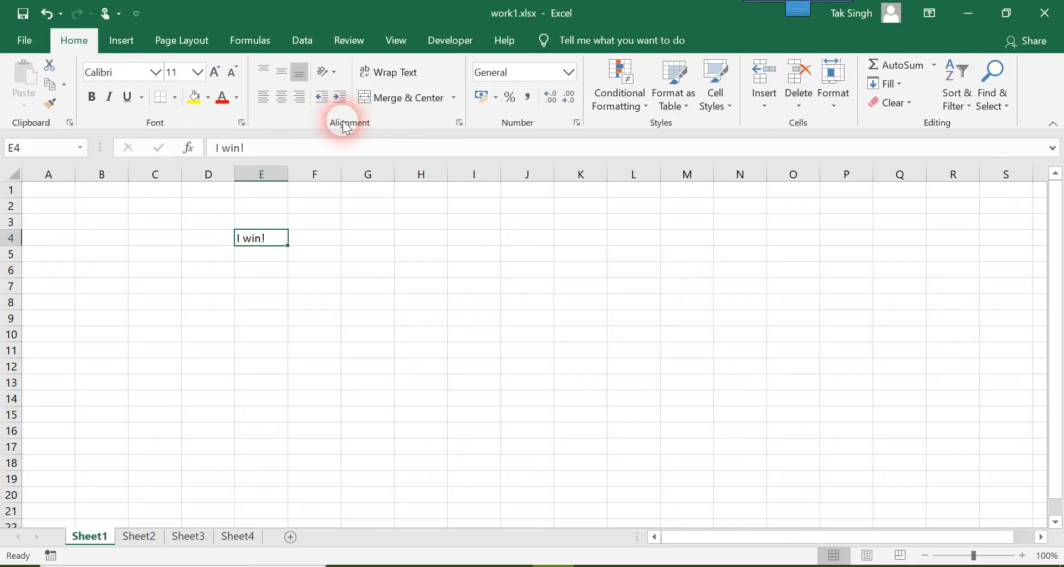
left_click(283, 100)
left_click(274, 247)
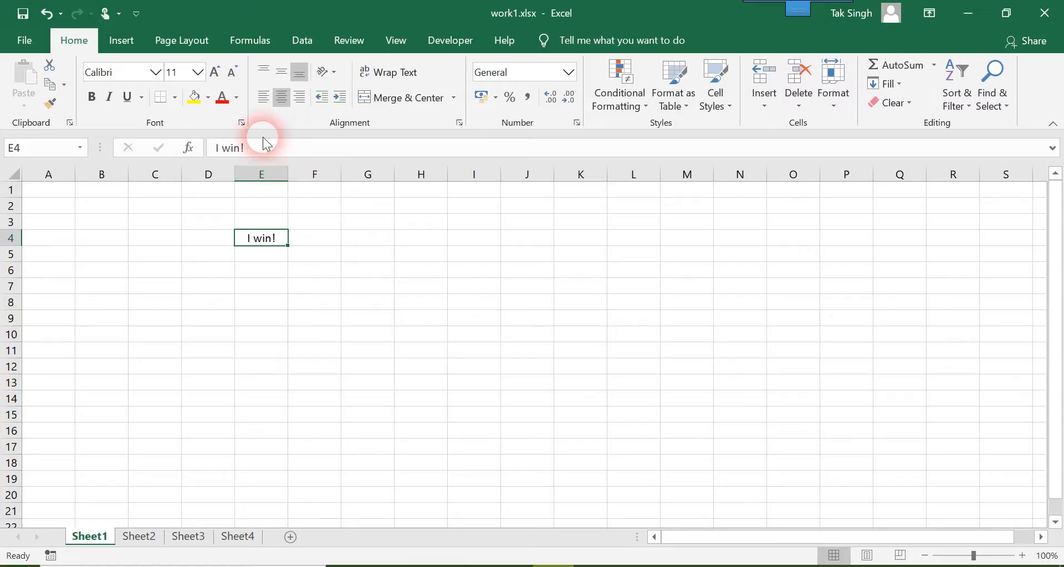
left_click(264, 73)
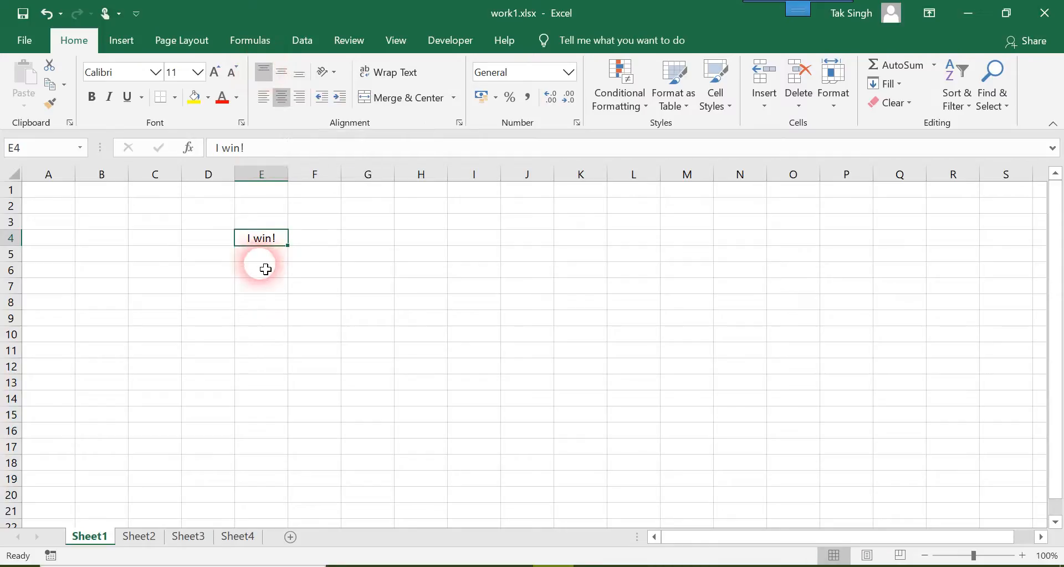
- Make row 4 about five times taller and try middle and bottom vertical alignment on cell E4
left_click_drag(26, 254, 28, 312)
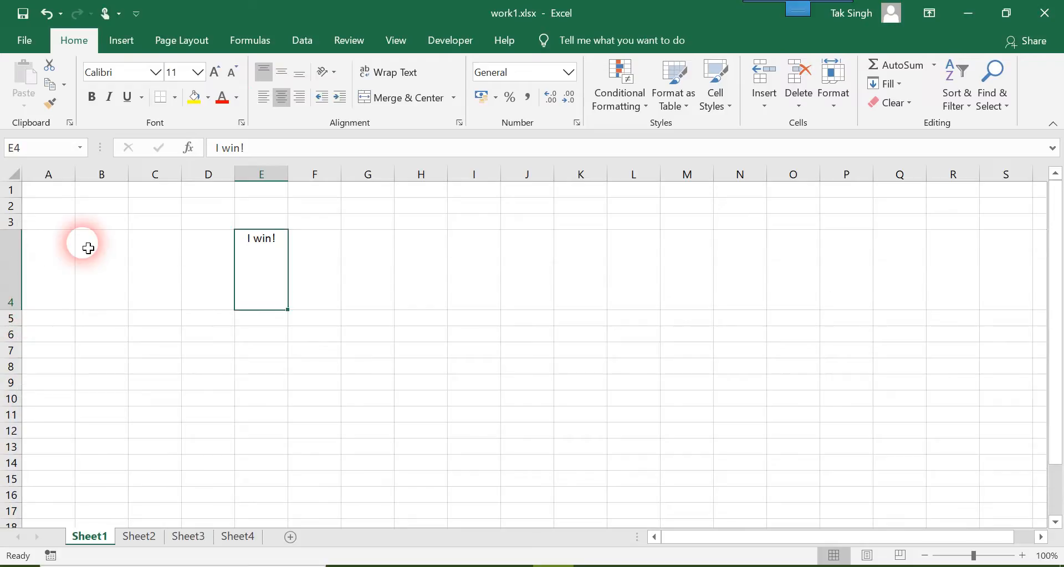
left_click(279, 74)
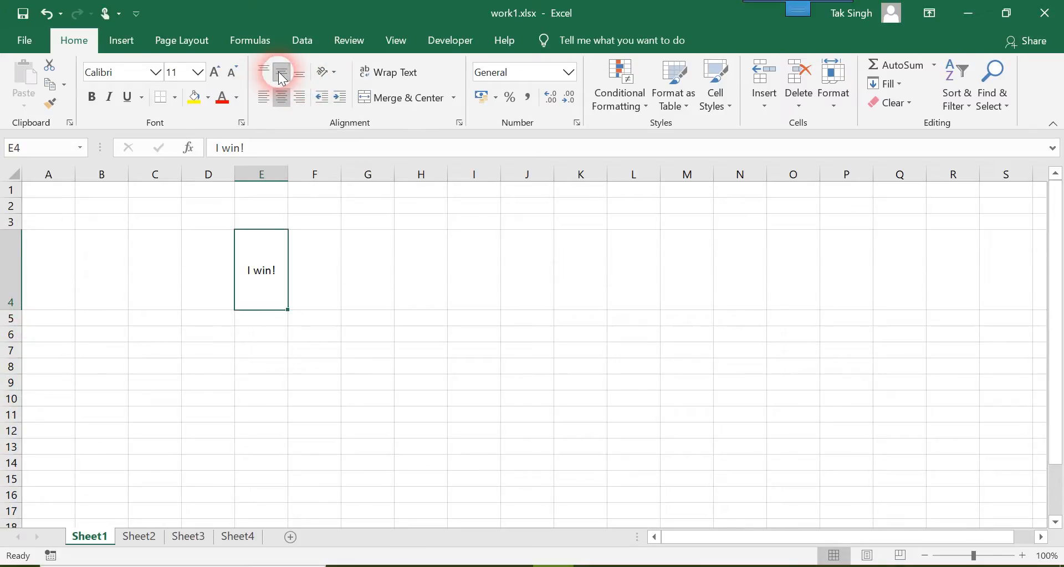
left_click(304, 73)
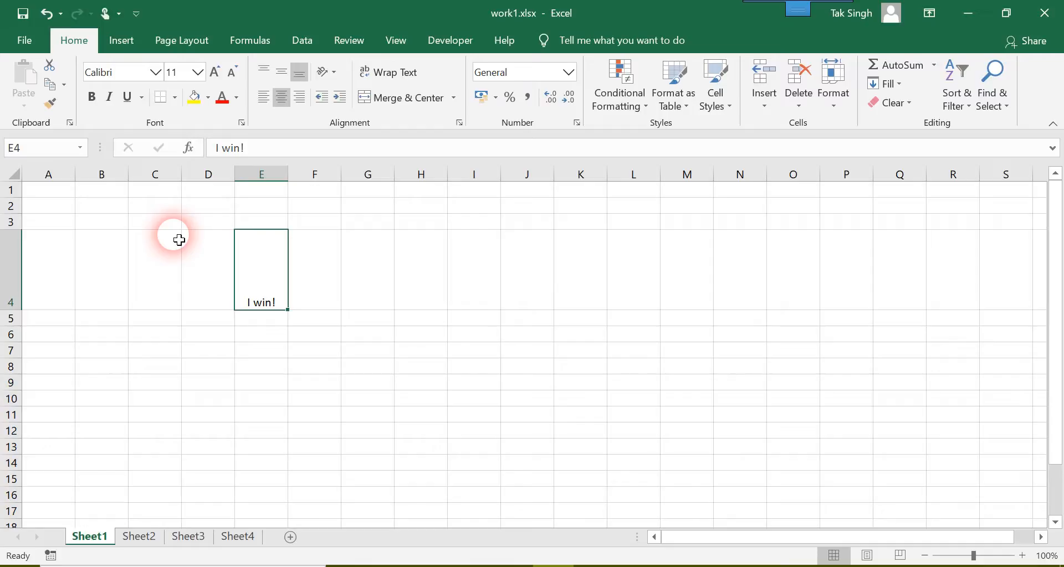
- Undo the bottom alignment, the middle alignment and the height change of row 4
key("ctrl+z")
key("ctrl+z")
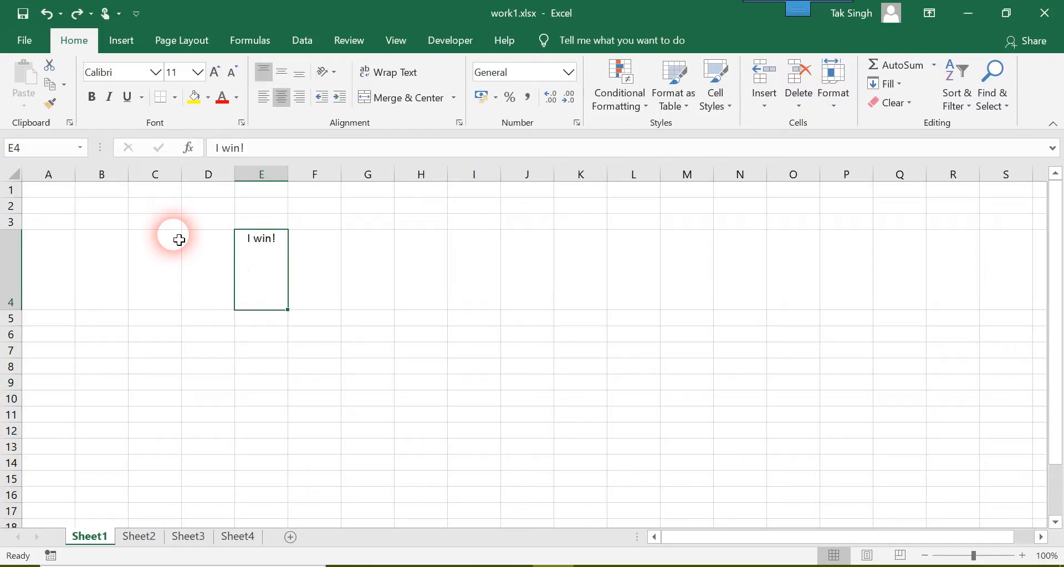
key("ctrl+z")
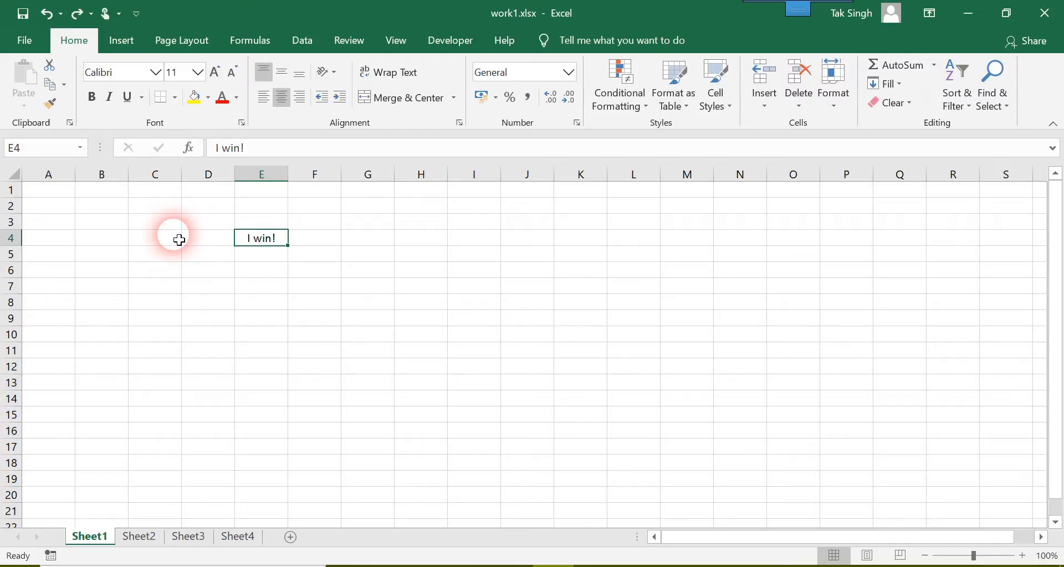
- Try right alignment on the text in cell E4 and return it to center alignment
left_click(303, 97)
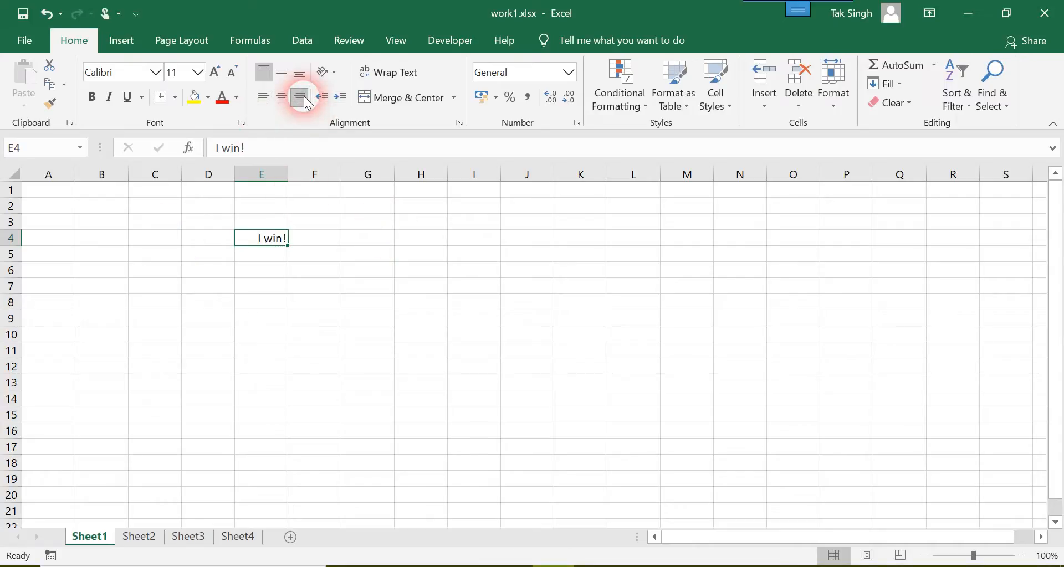
left_click(280, 100)
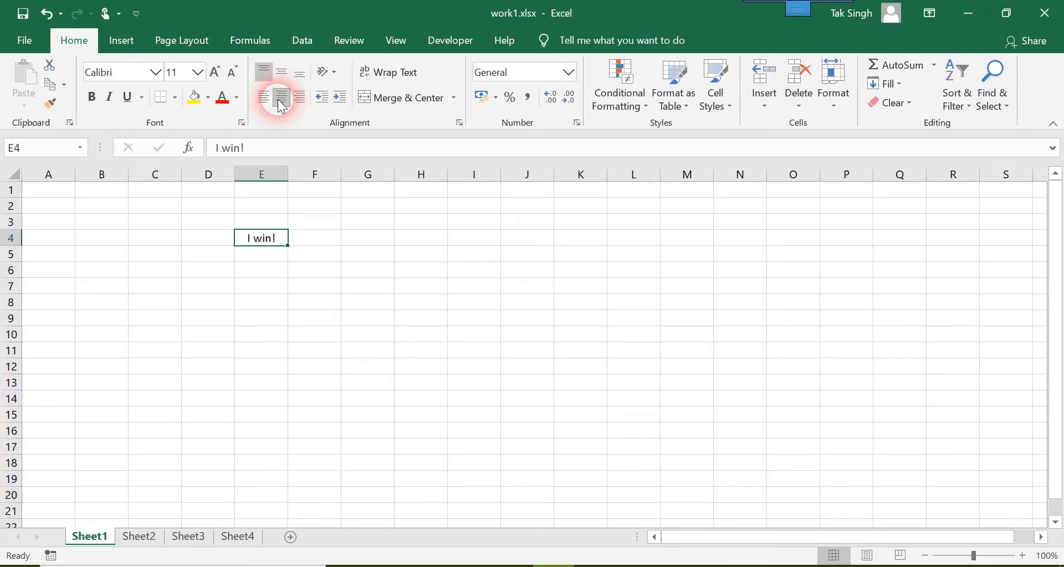
left_click(156, 80)
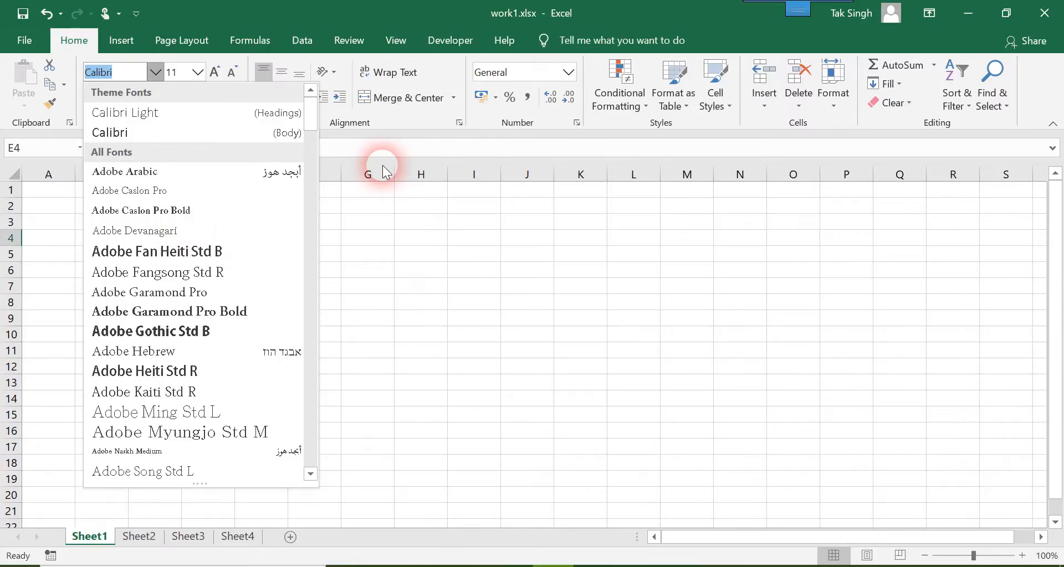
left_click(373, 265)
left_click(601, 239)
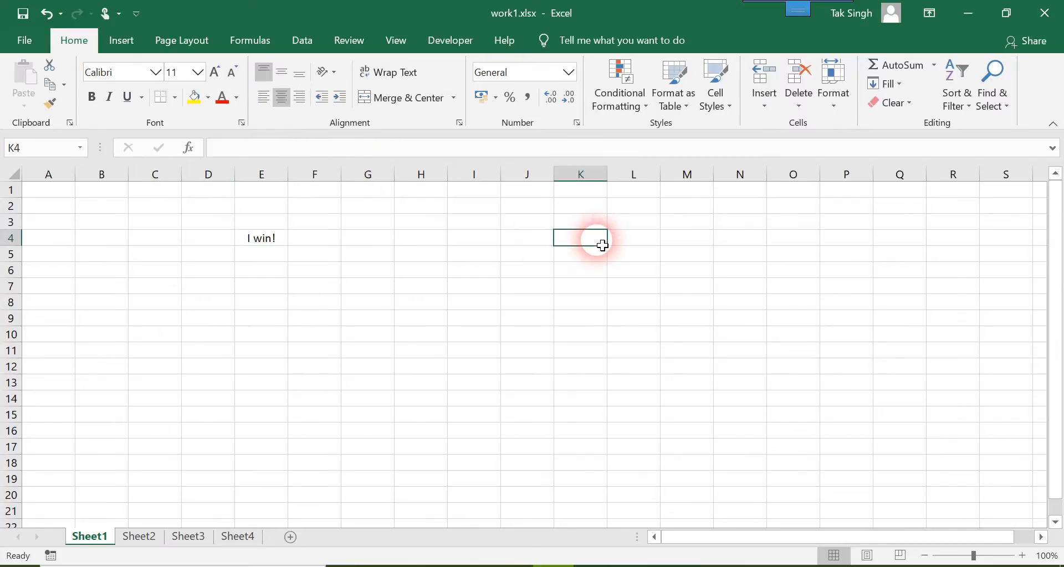
- Copy the "I win!" cell E4 into cell J4 and end the copy mode
left_click(261, 241)
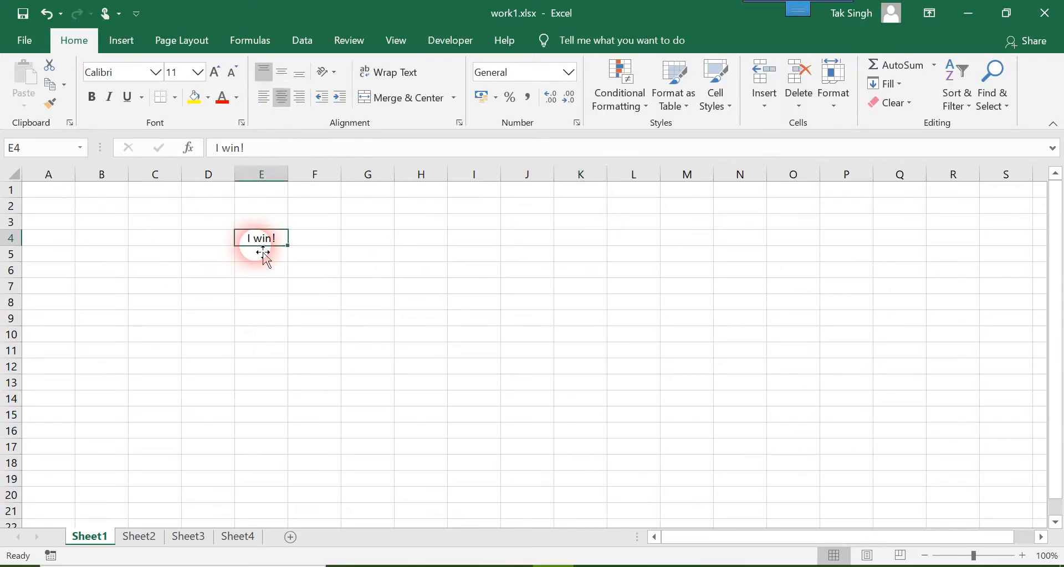
key("ctrl+c")
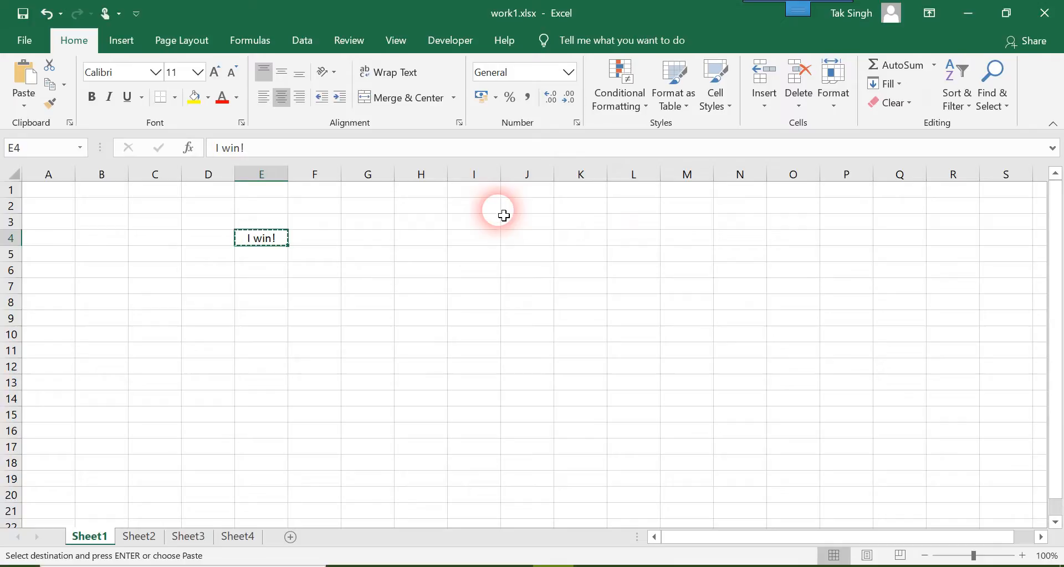
left_click(518, 236)
key("ctrl+v")
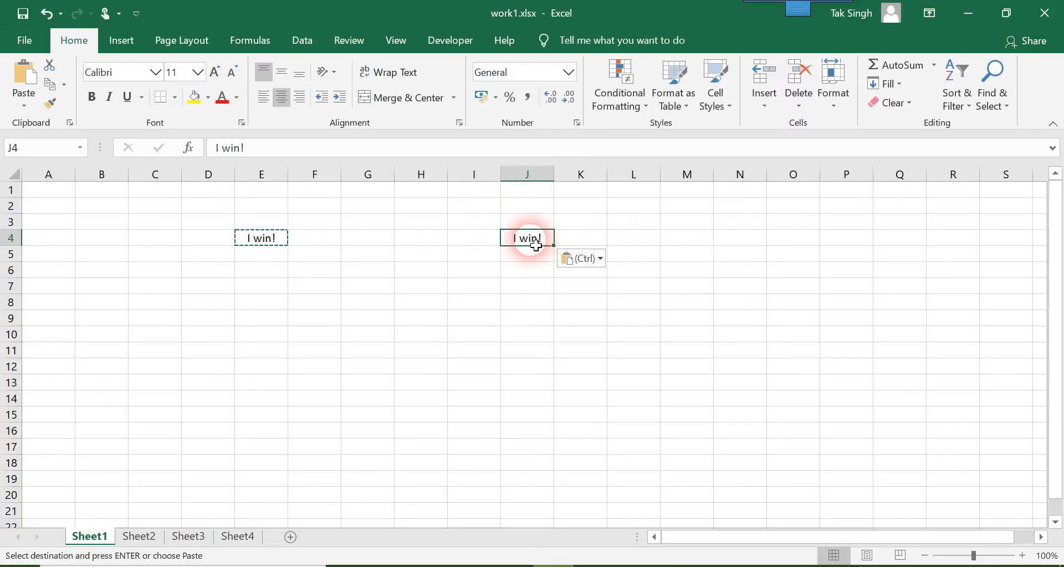
left_click(418, 265)
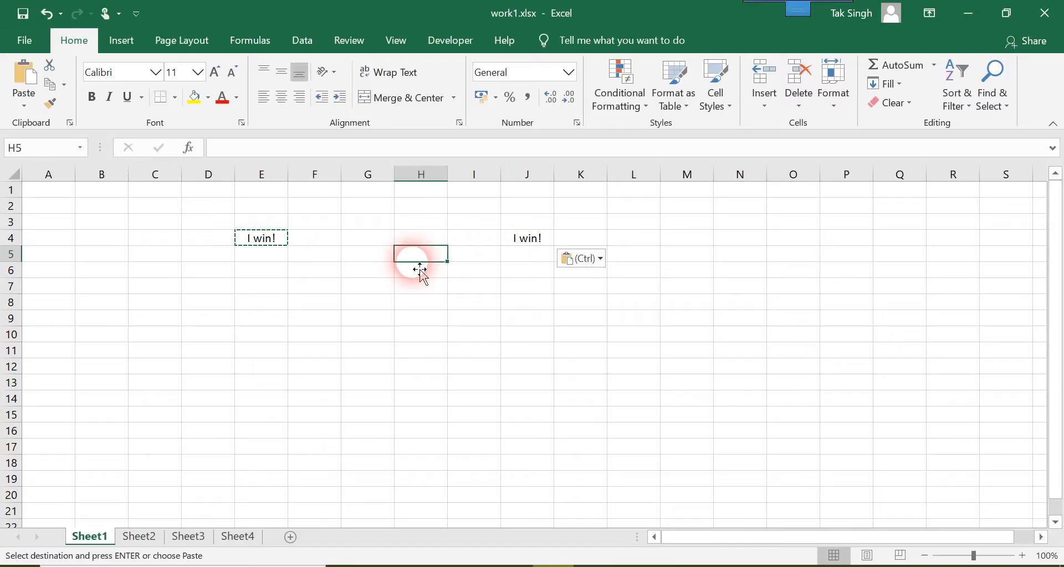
key("Escape")
- Change the font of the text in cell J4 to Comic Sans MS
left_click(525, 231)
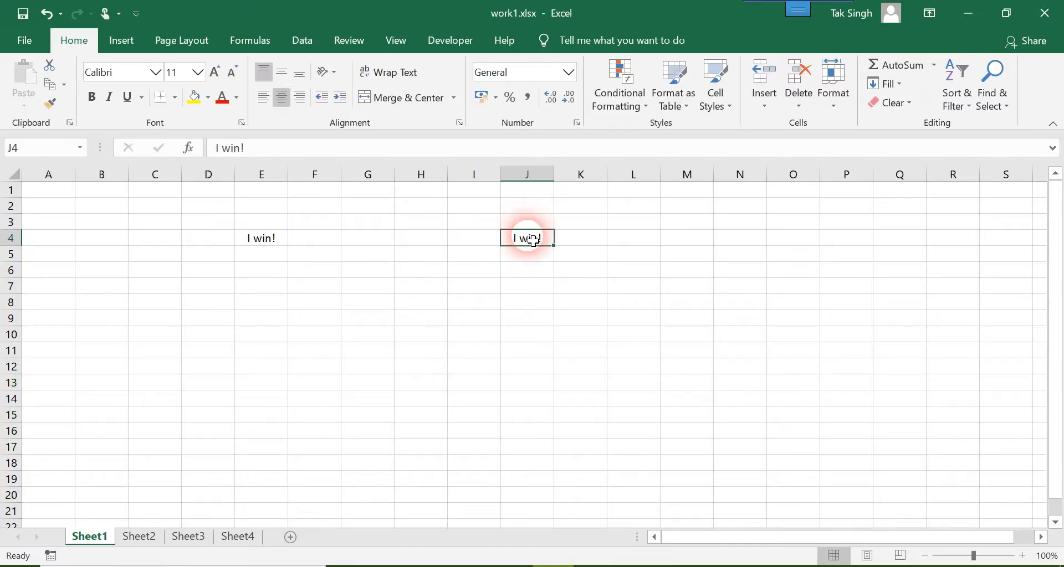
left_click(155, 73)
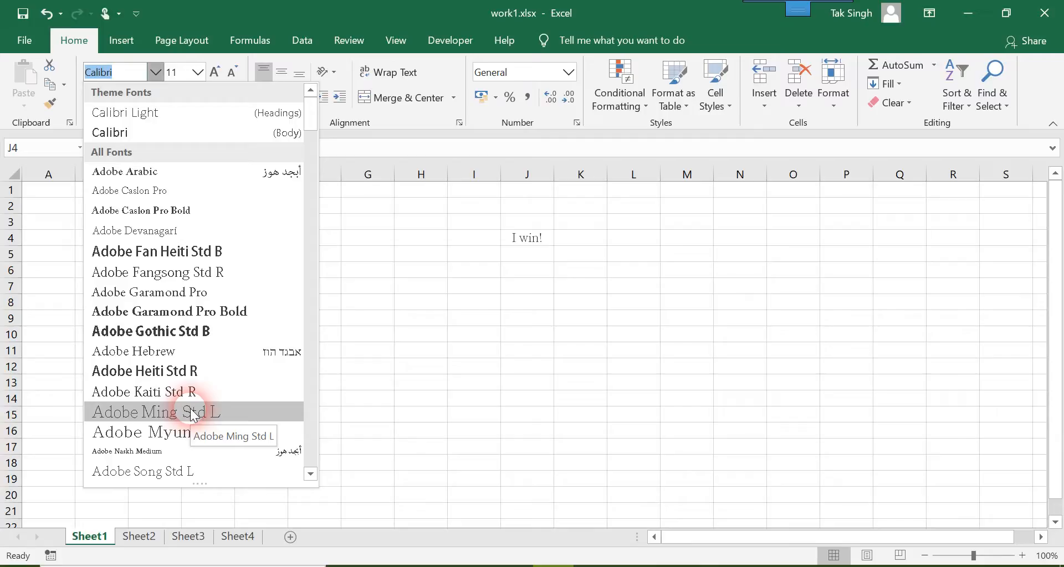
scroll(192, 416, "down", 9)
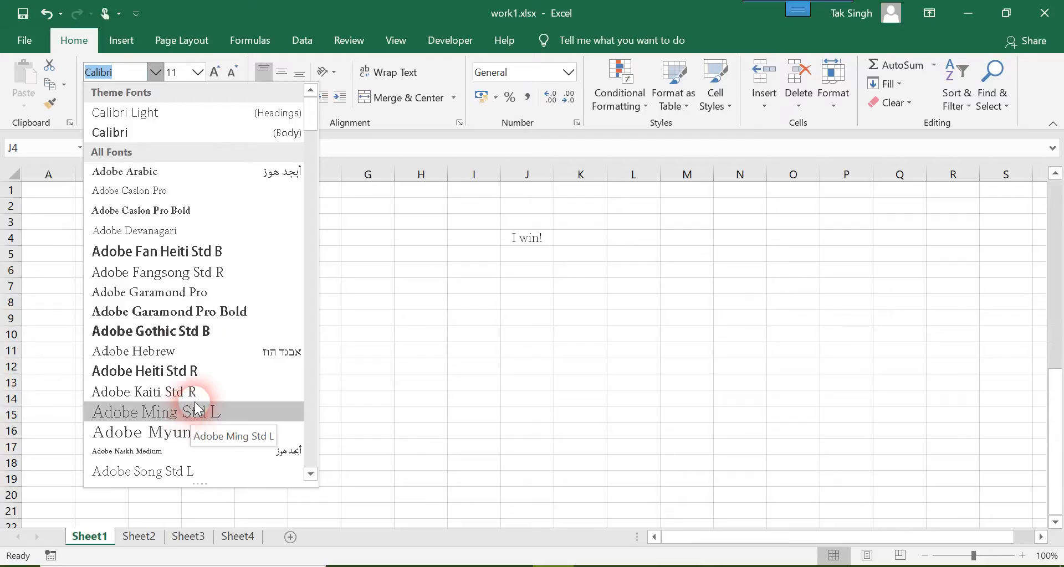
left_click(116, 72)
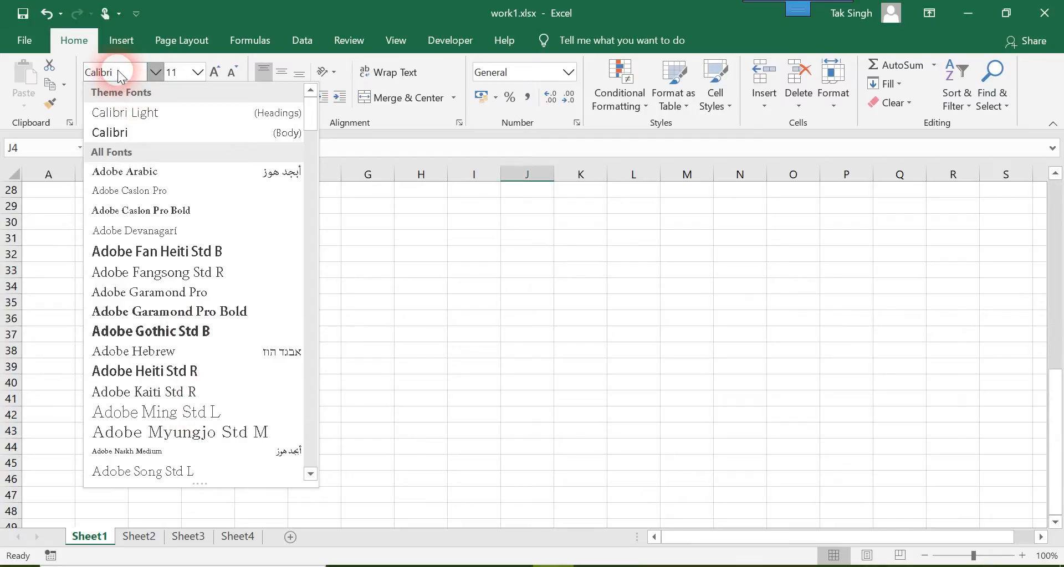
double_click(90, 72)
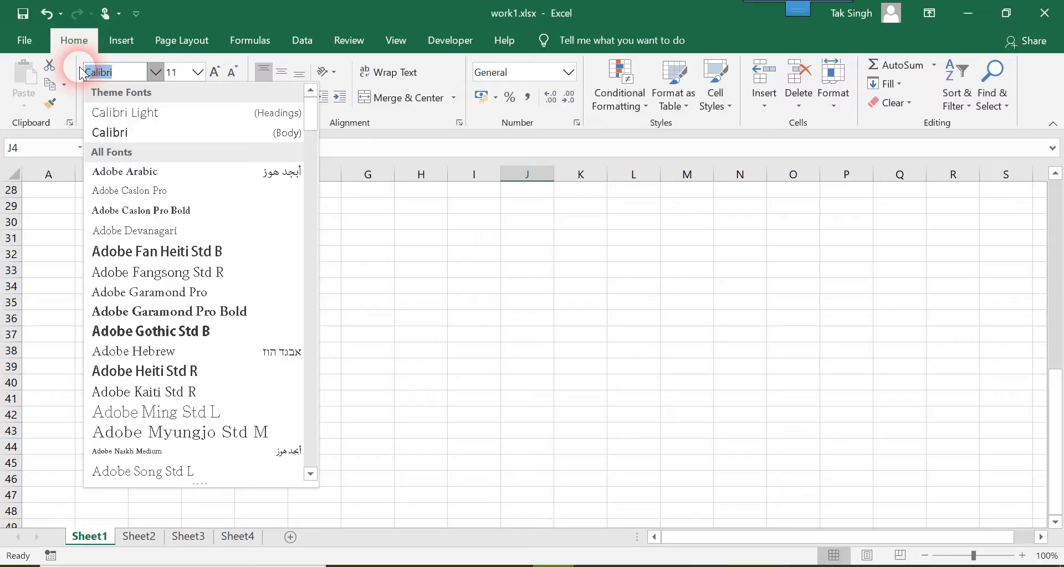
key("Down")
type("Co")
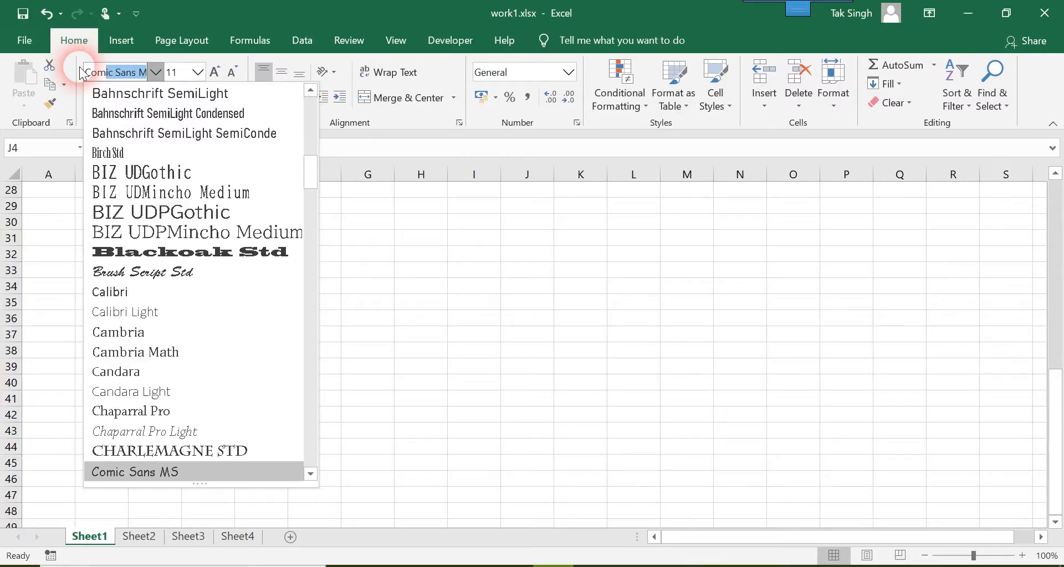
key("Return")
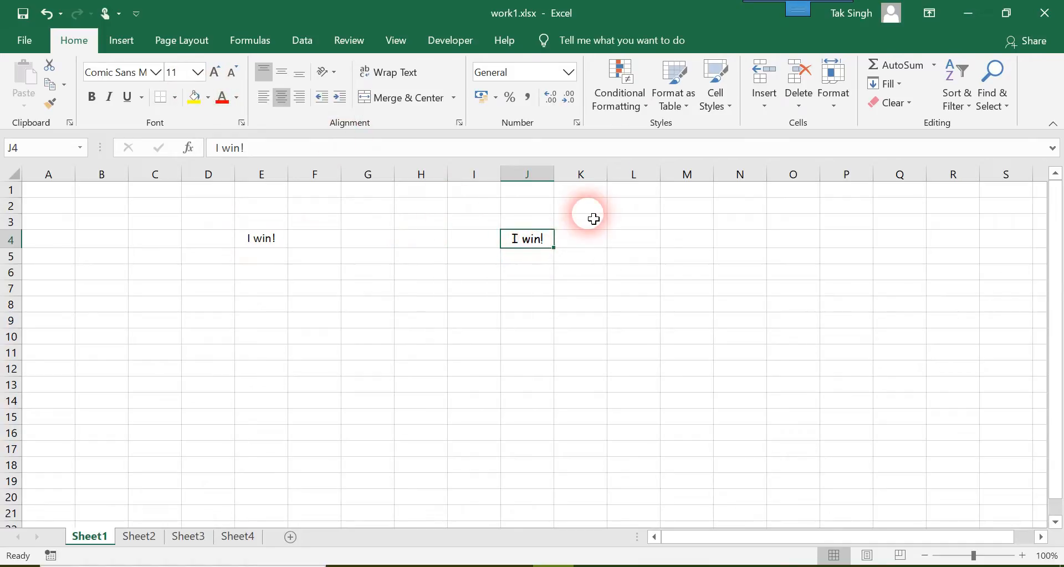
- Preview font size 72 on cell J4 without applying it, and set its font size to 25
left_click(197, 71)
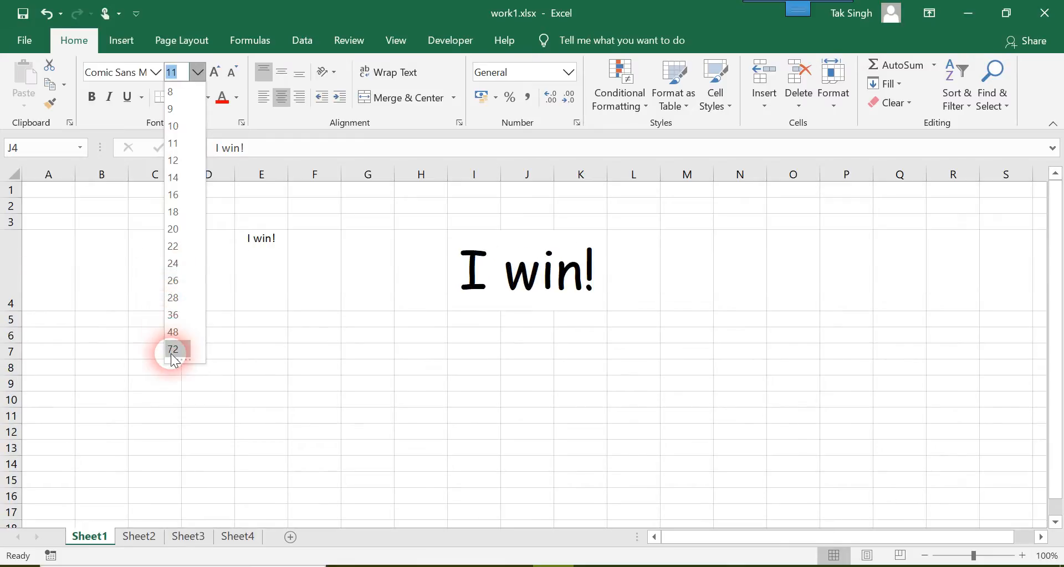
left_click(197, 74)
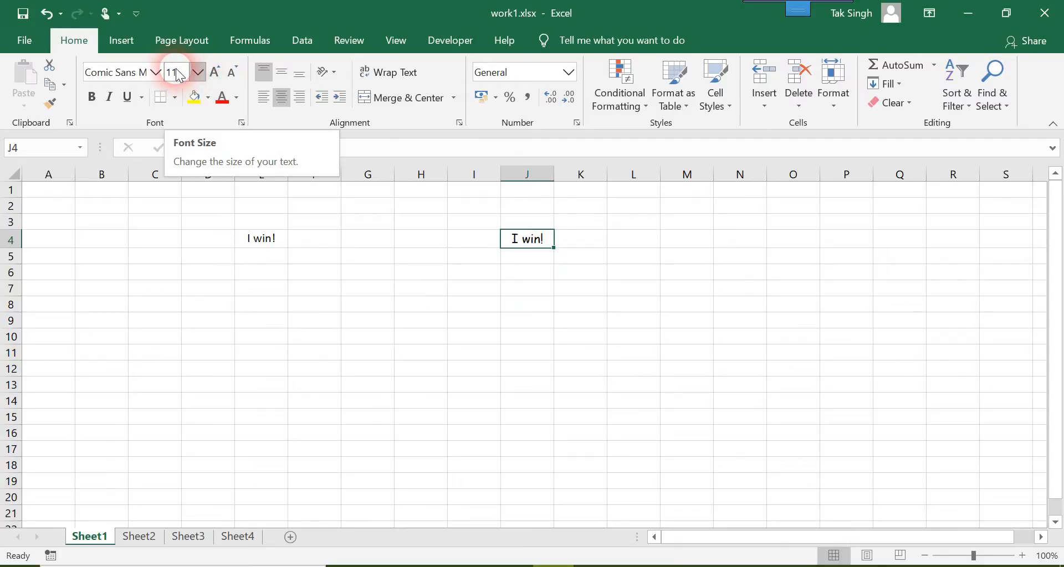
left_click(179, 76)
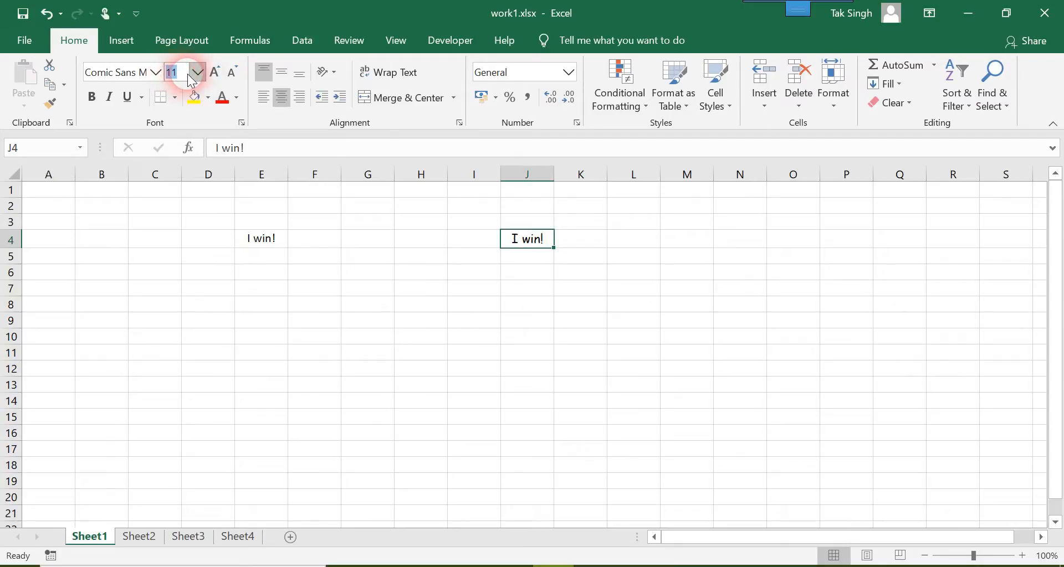
type("23")
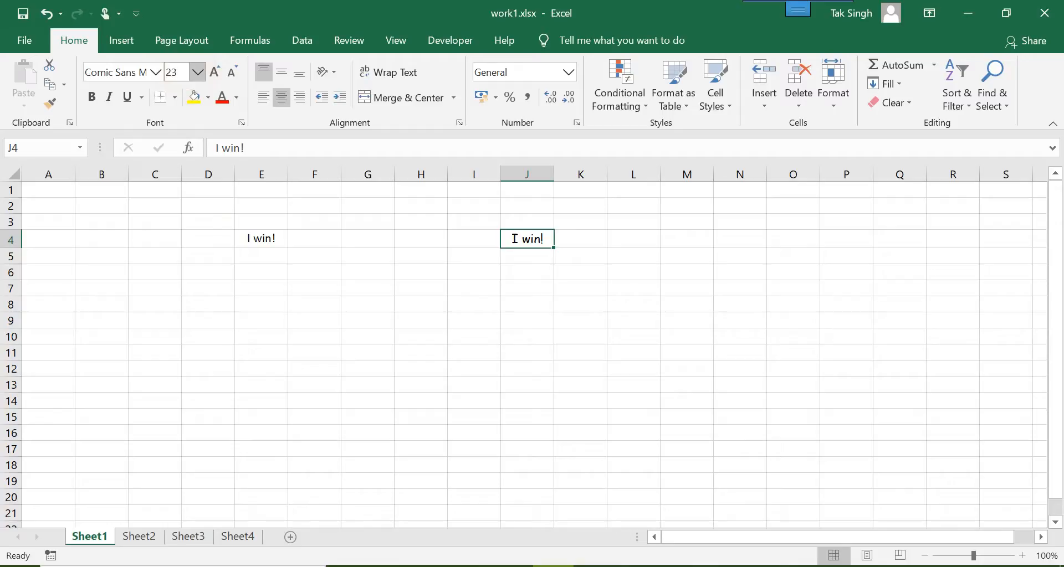
type("4")
key("BackSpace")
key("BackSpace")
type("5")
key("Return")
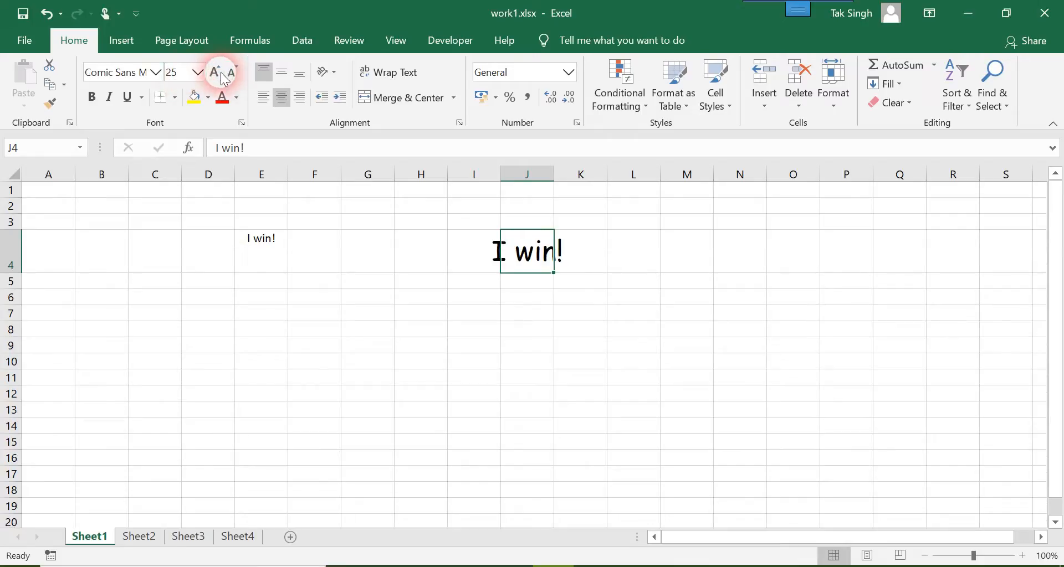
- Step the font size of cell J4 up to 26, down to 20 and back up to 24
left_click(216, 74)
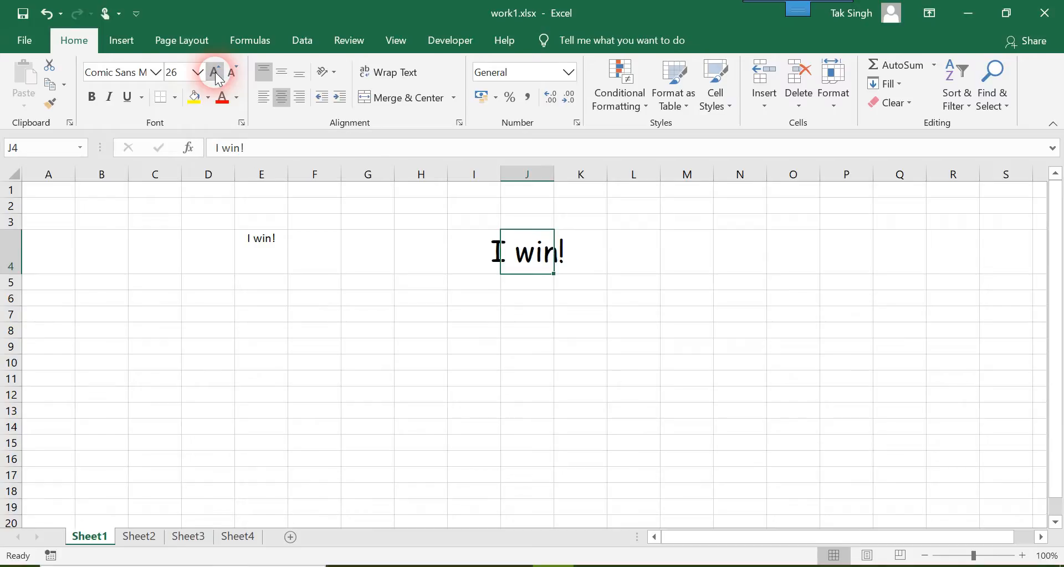
left_click(242, 72)
left_click(242, 72)
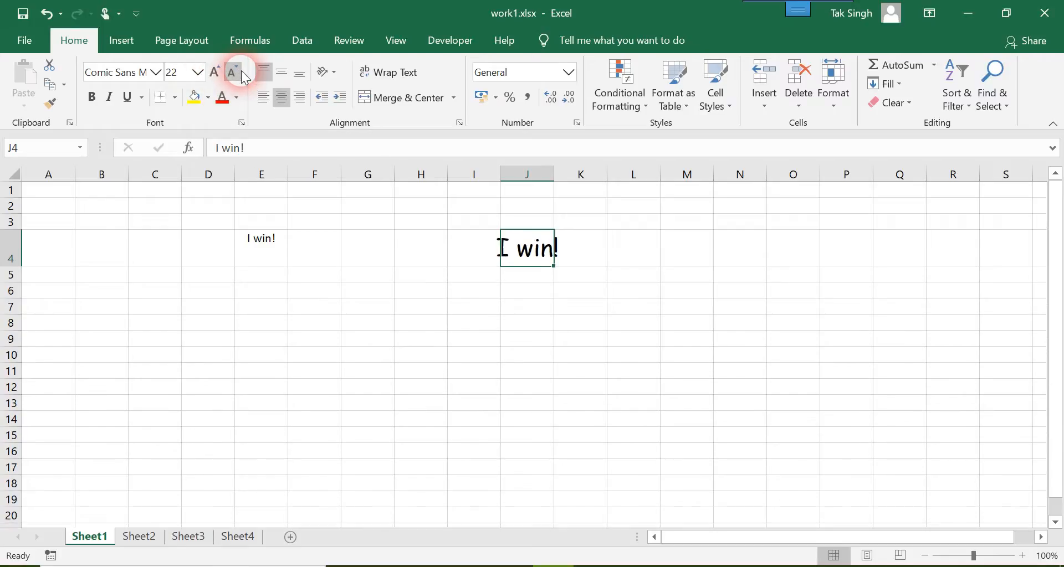
left_click(241, 72)
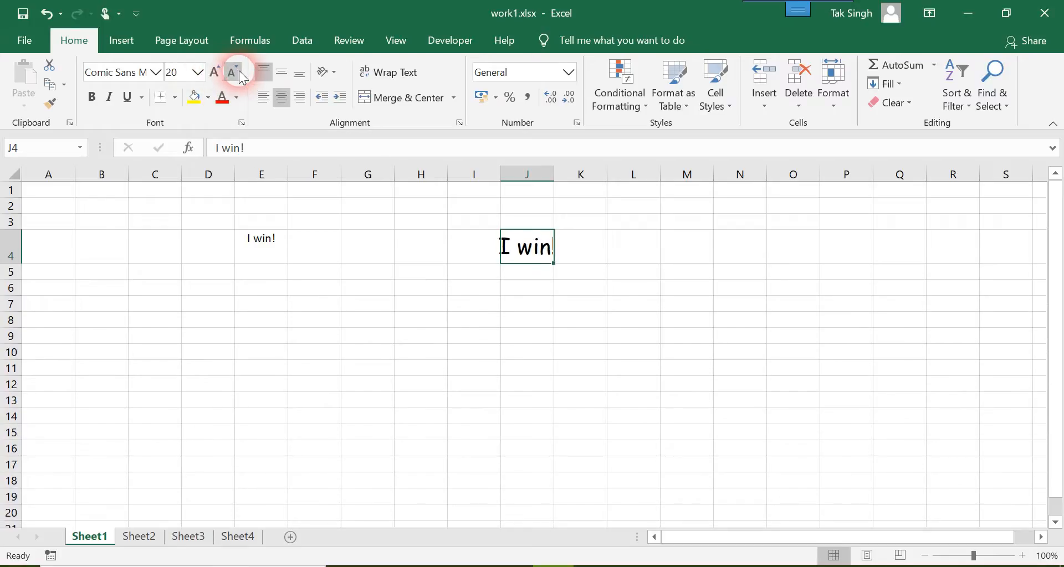
left_click(208, 71)
left_click(208, 71)
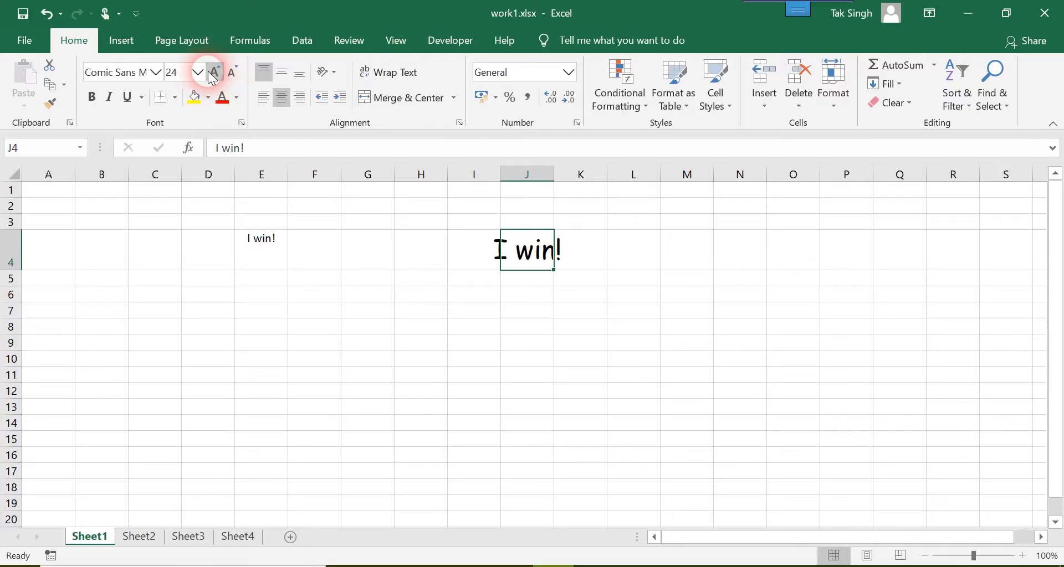
- Increase the font size of cell J4 stepwise to 26 and on up to 36
left_click(198, 72)
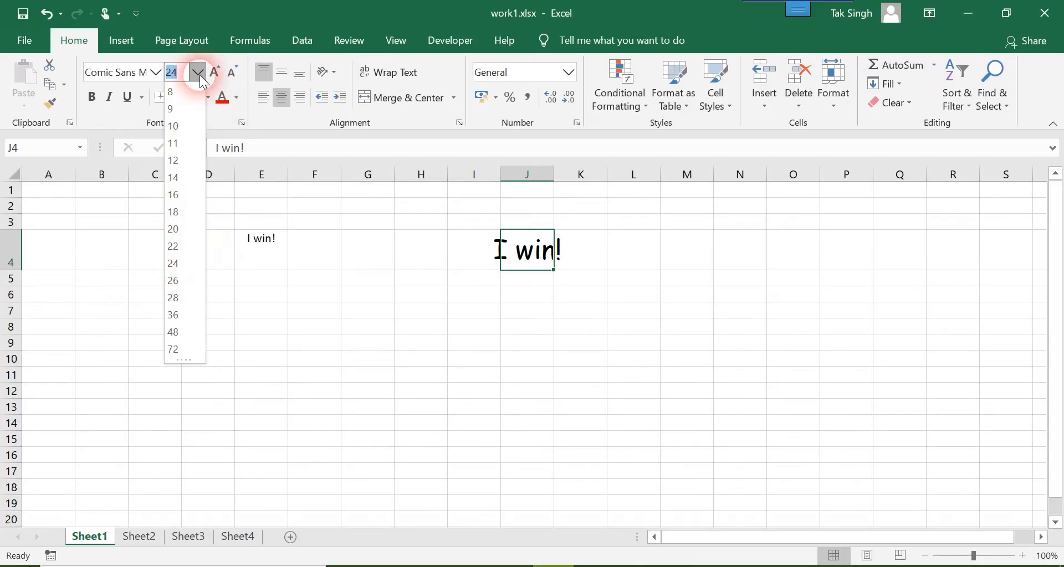
left_click(199, 74)
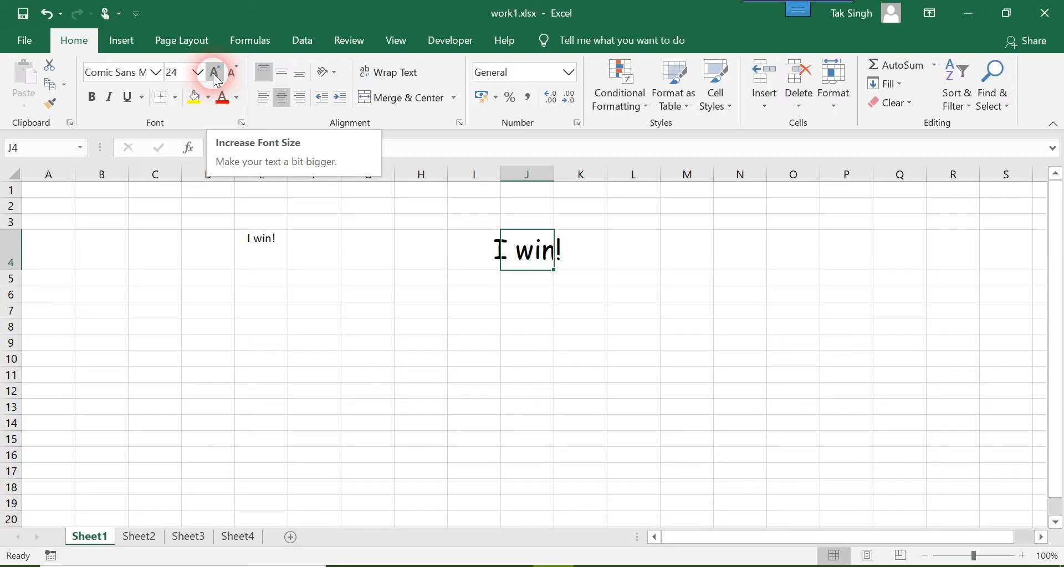
left_click(214, 73)
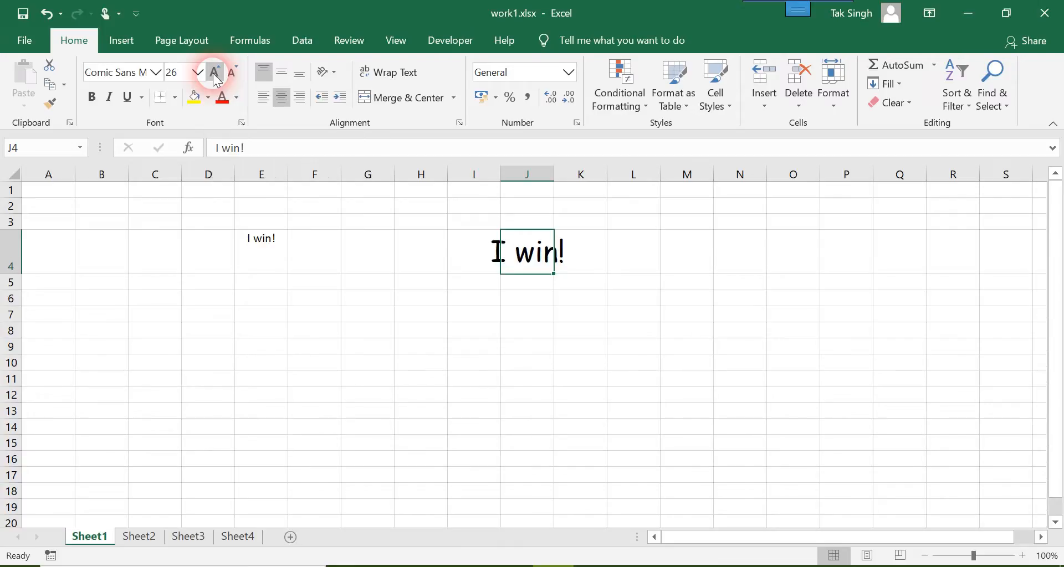
left_click(199, 74)
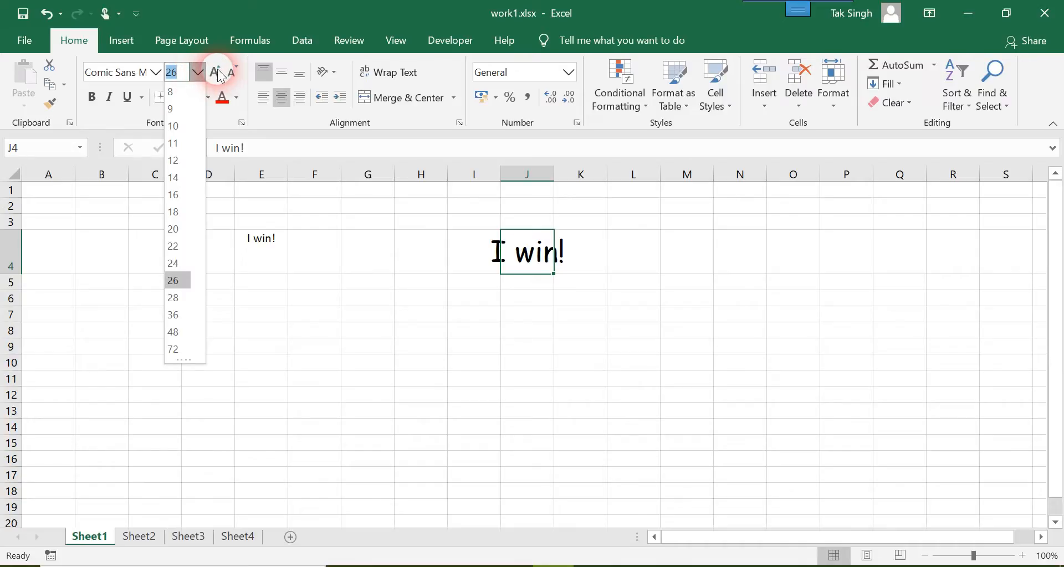
left_click(221, 75)
left_click(220, 75)
left_click(220, 75)
- Set the font size of the text in cell J4 to 32
left_click(179, 72)
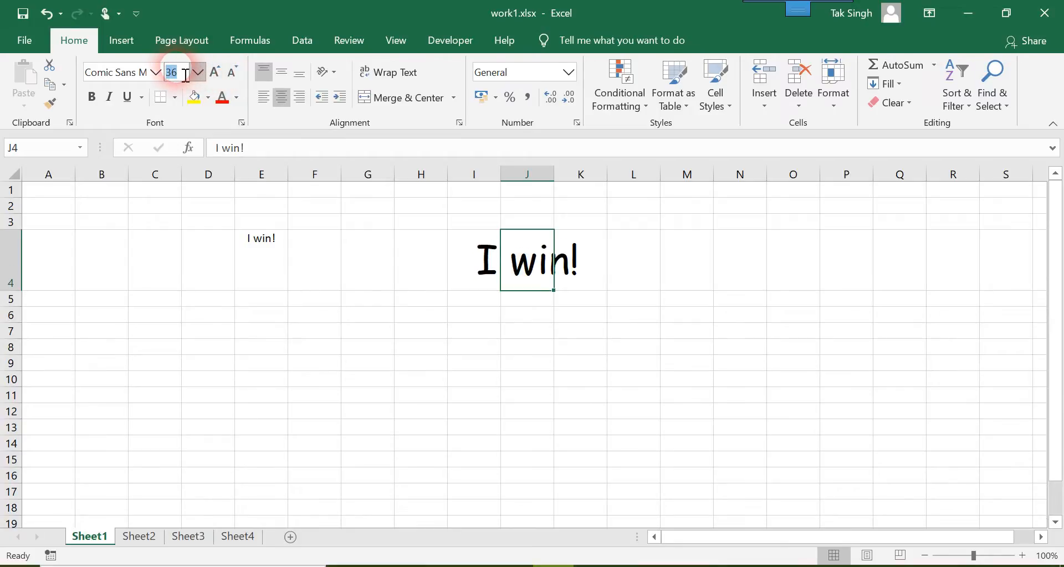
type("32")
key("Return")
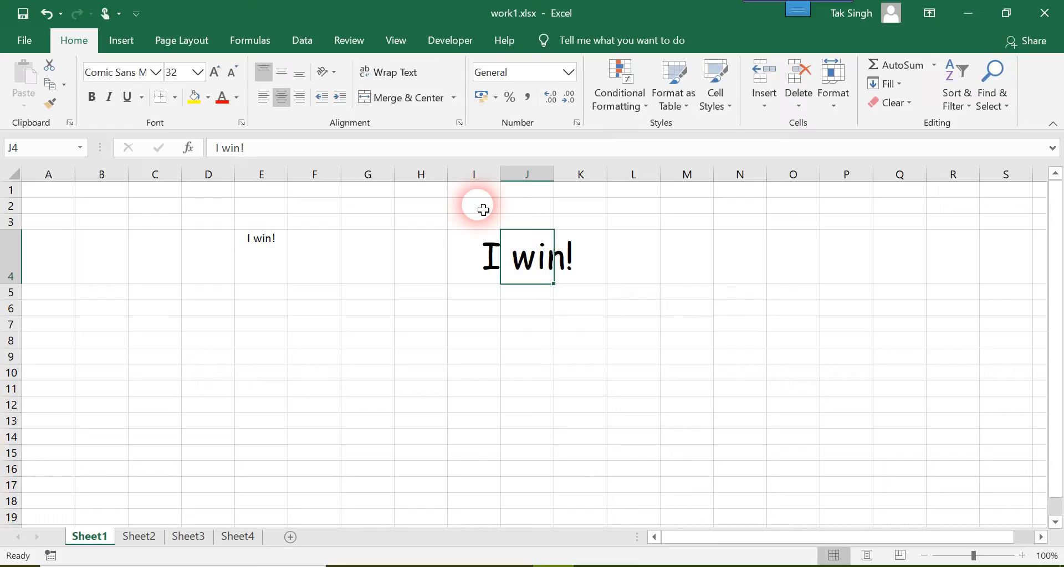
- Apply bold, italic and underline formatting to the "I win!" text in cell J4
left_click(92, 98)
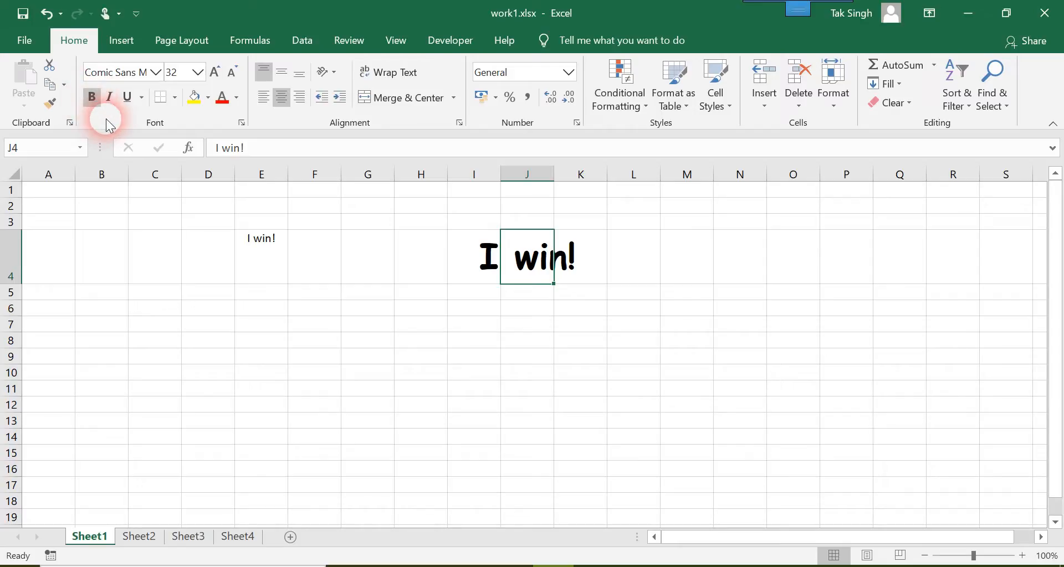
left_click(266, 73)
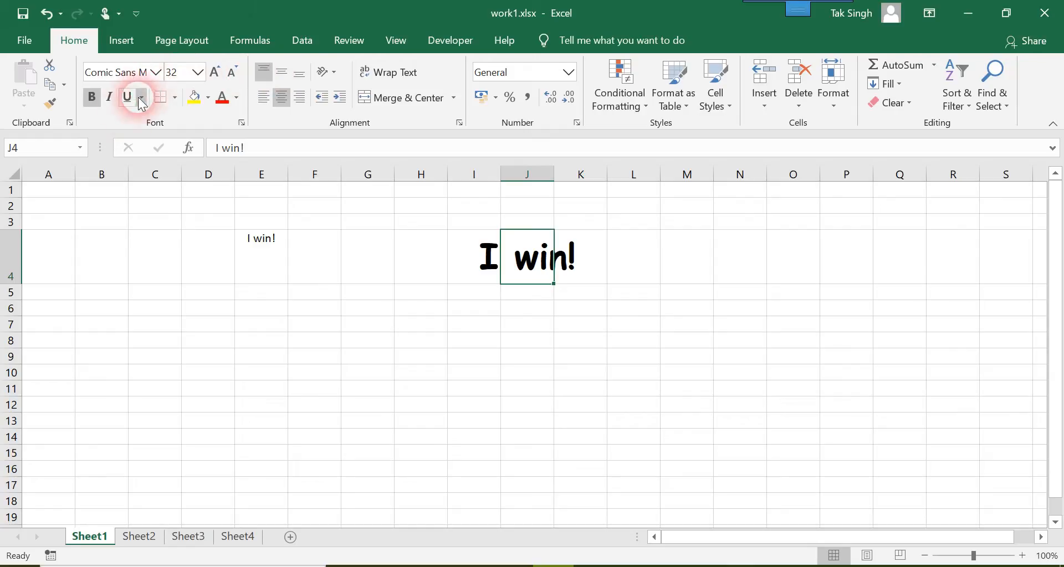
left_click(108, 100)
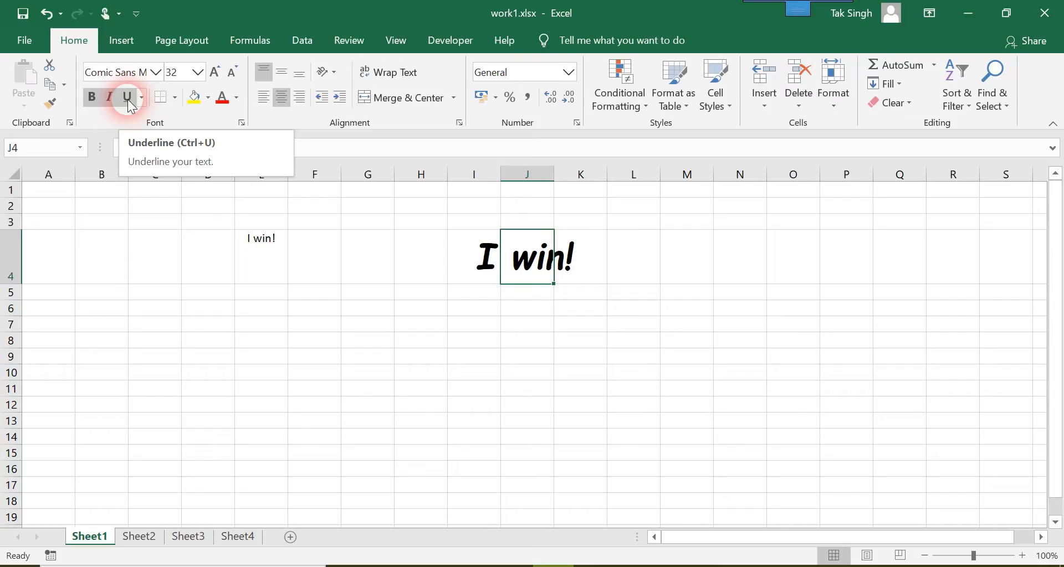
left_click(128, 98)
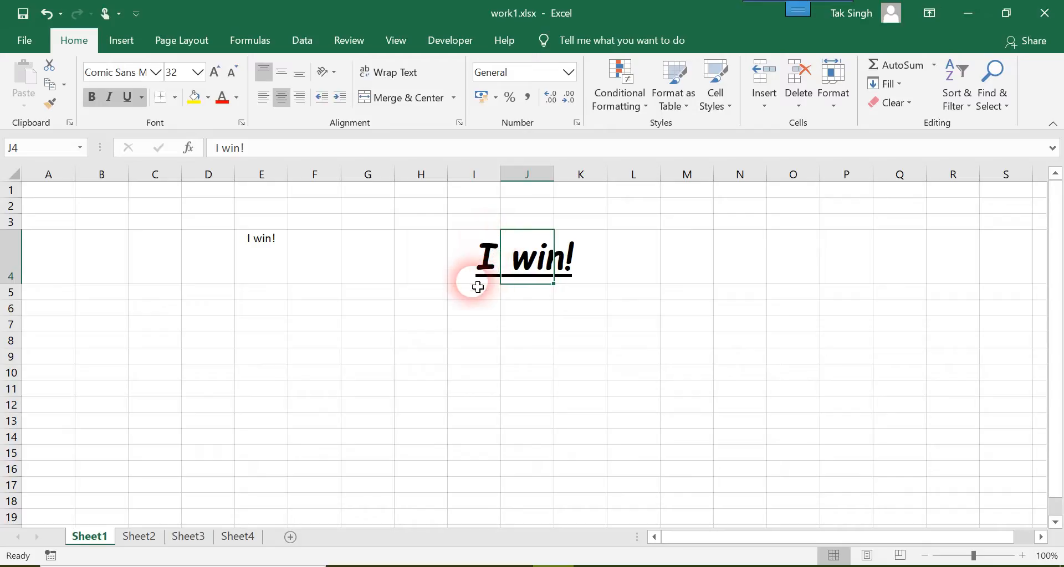
- Remove the italic, underline and bold formatting from the text in cell J4
left_click(109, 100)
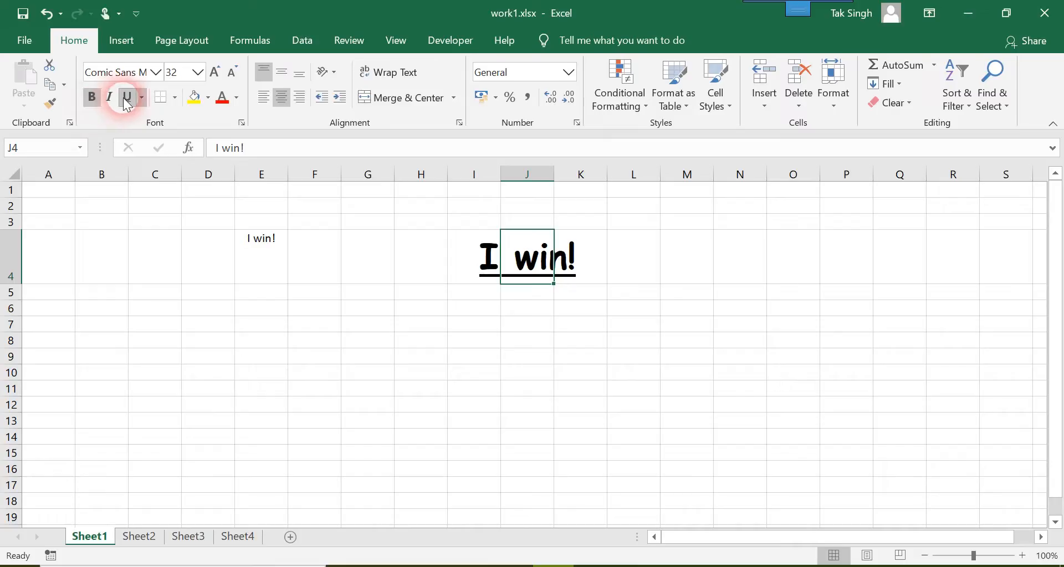
left_click(127, 101)
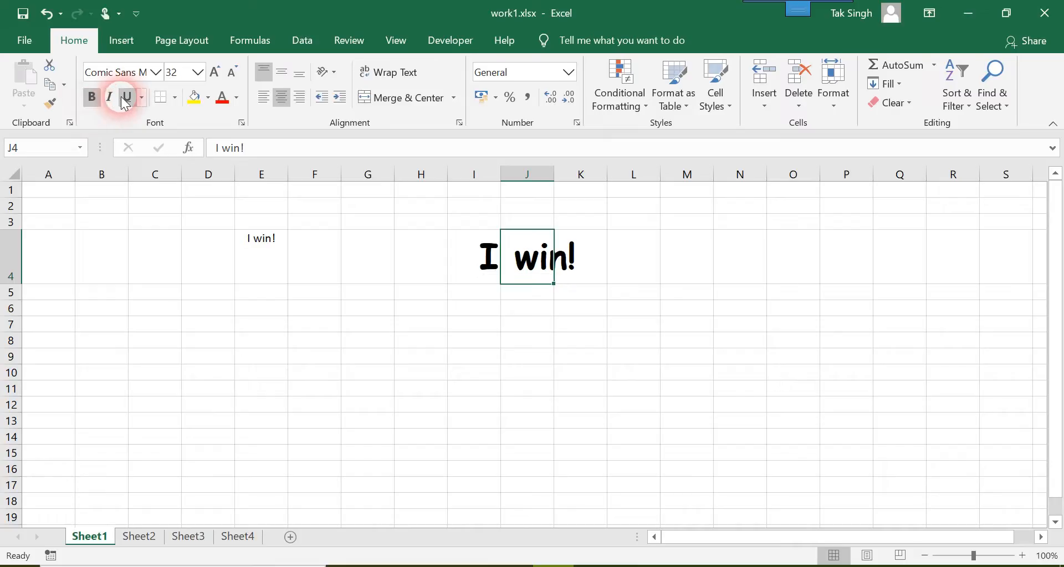
left_click(92, 97)
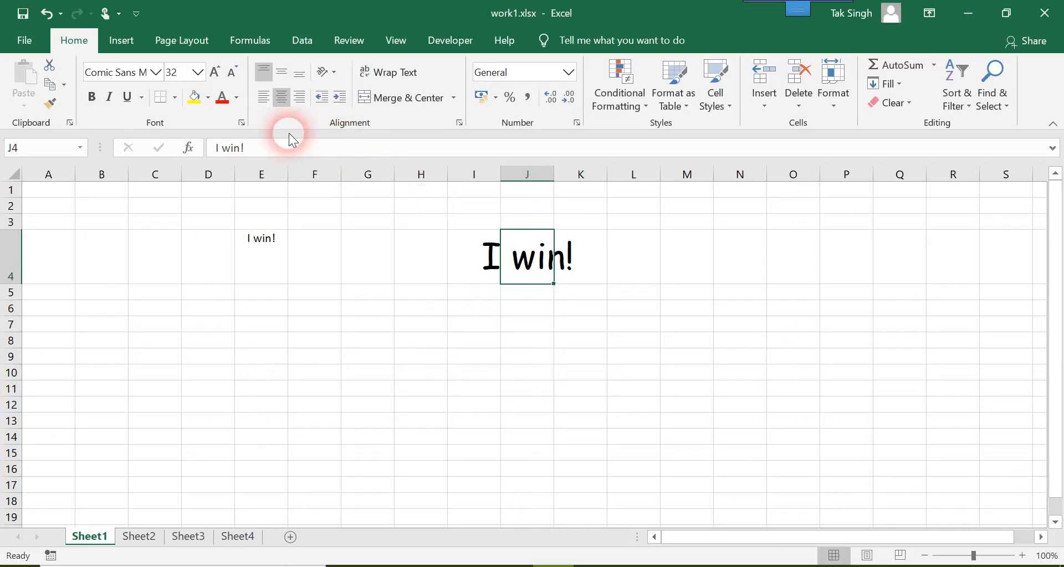
- Fill cell J4 with the blue theme color, set its font color to standard yellow, and deselect the cell
left_click(209, 98)
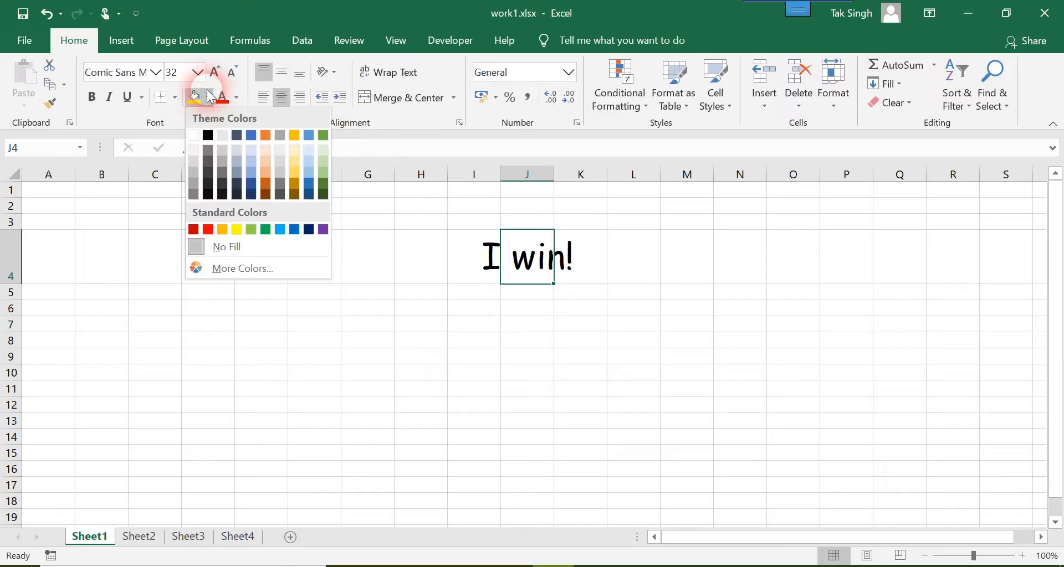
left_click(253, 135)
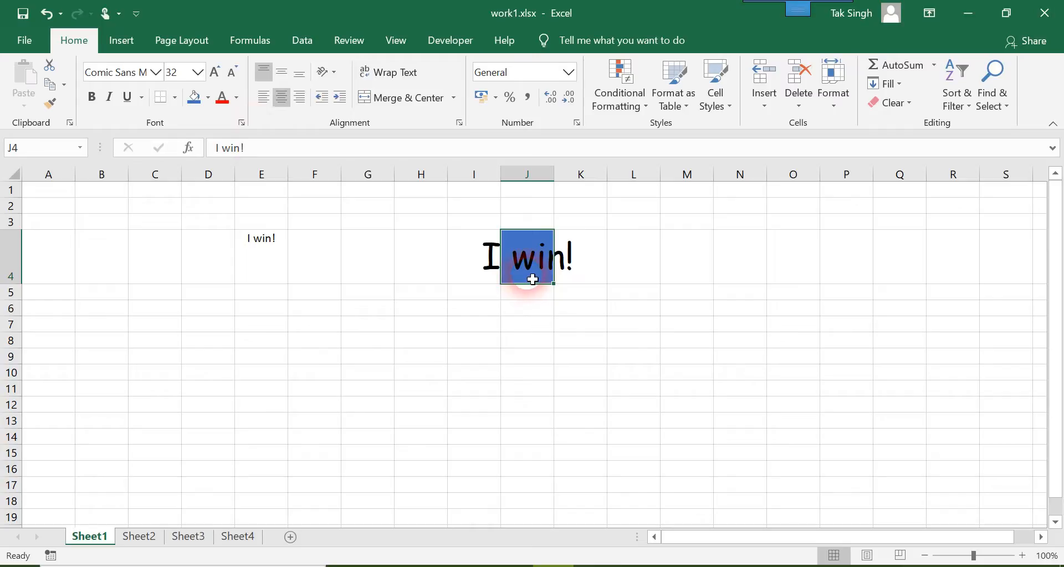
left_click(239, 102)
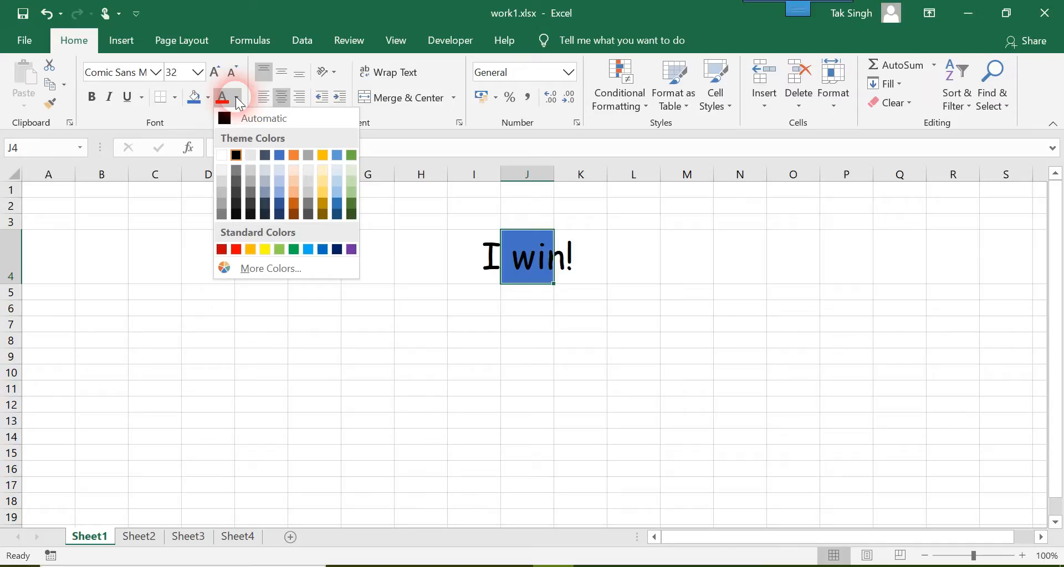
left_click(269, 252)
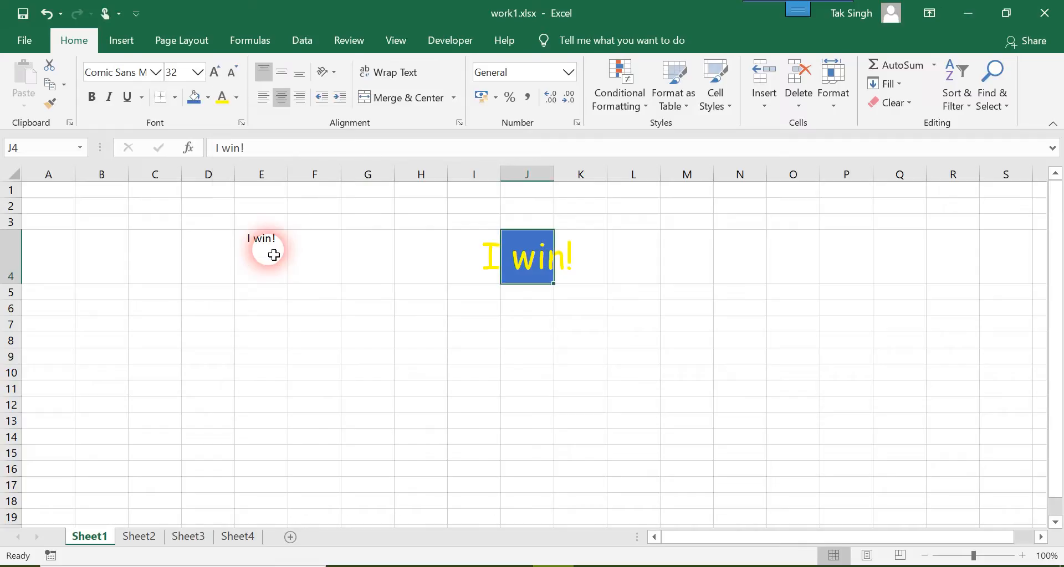
left_click(529, 399)
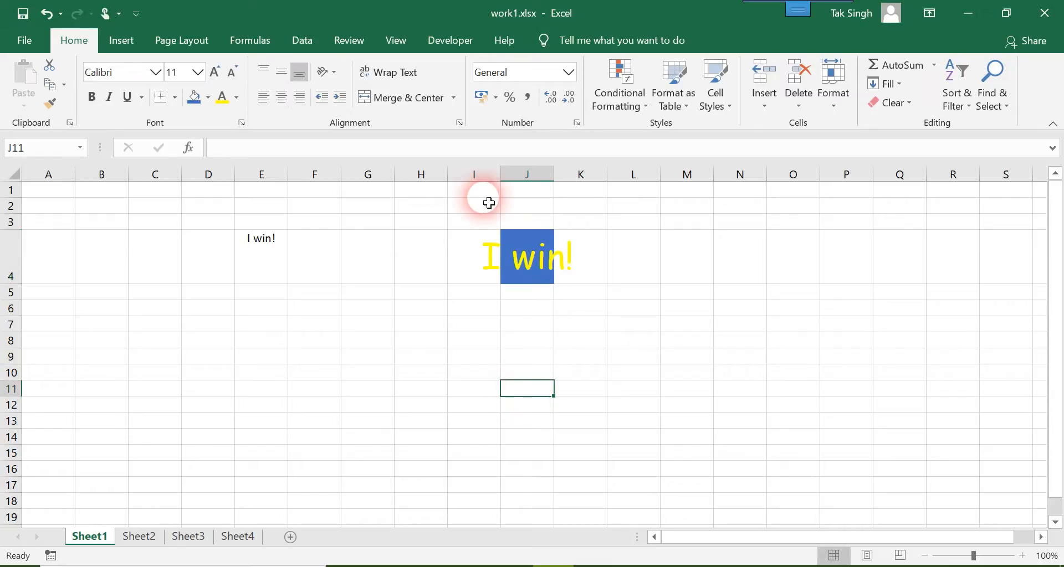
- Enter the number 44 in cell I4, beside the blue "I win!" cell
left_click(466, 256)
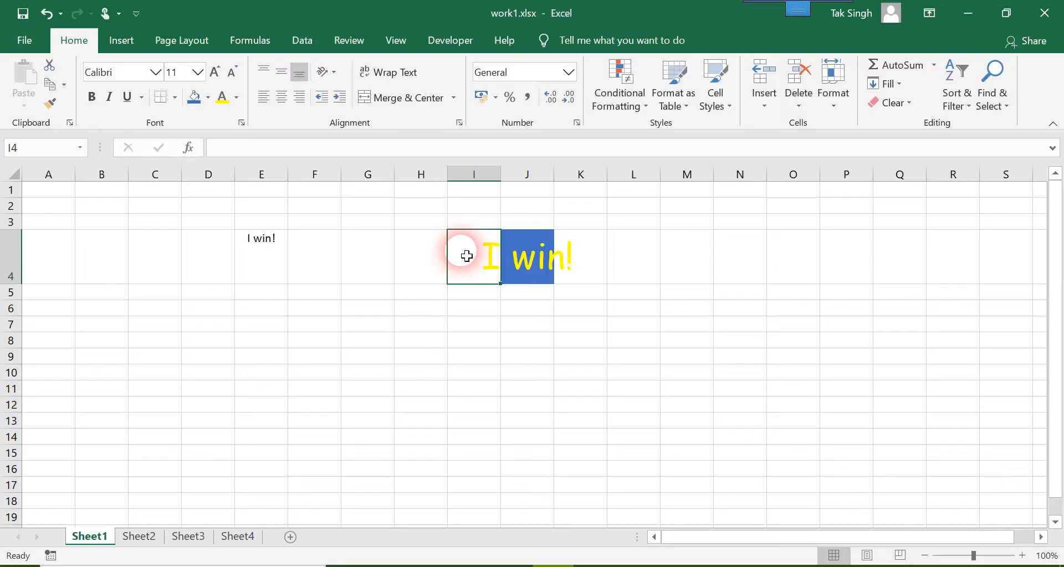
type("44")
key("Return")
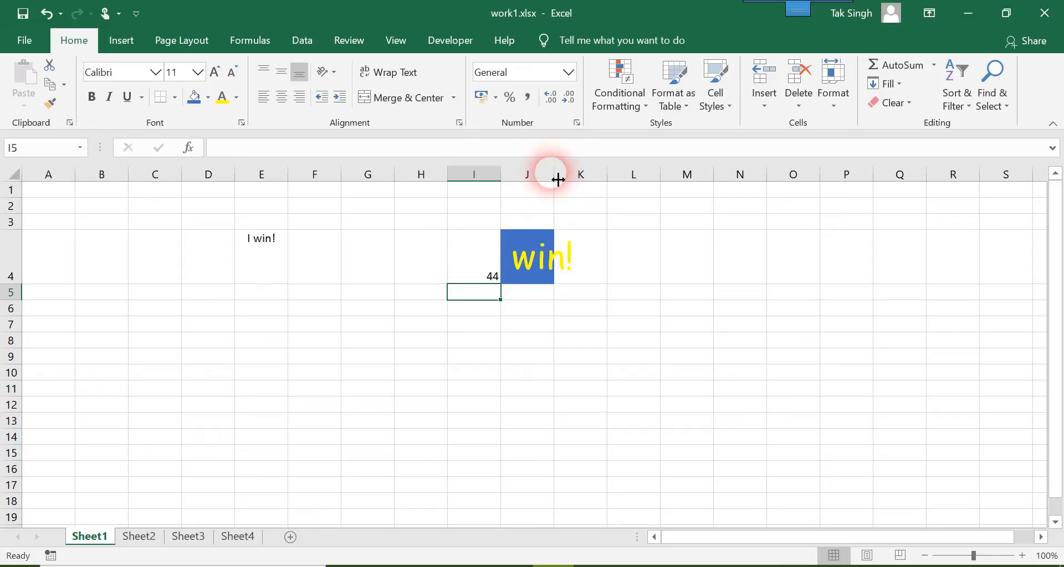
- Narrow column I and widen column J until the whole "I win!" text fits in J4, and slightly reduce the height of row 4
left_click_drag(561, 180, 571, 178)
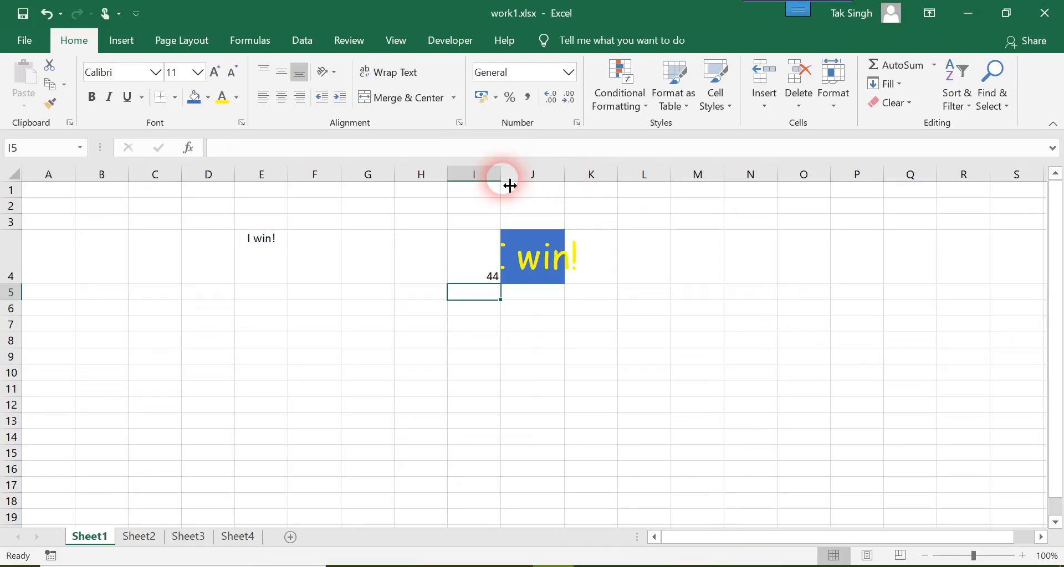
left_click_drag(508, 182, 481, 186)
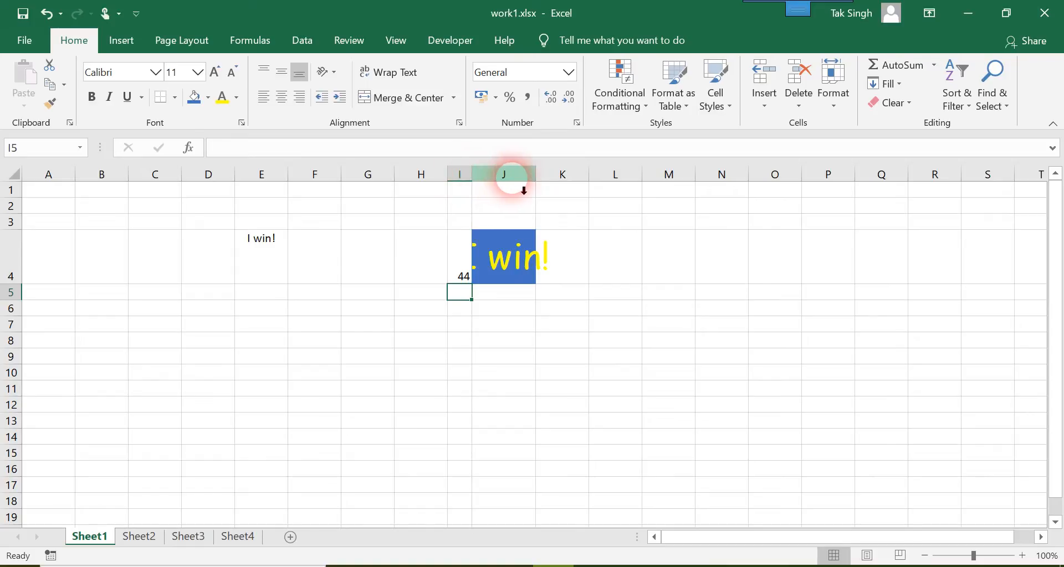
mouse_move(478, 184)
left_mouse_down()
mouse_move(517, 183)
mouse_move(485, 184)
left_mouse_up()
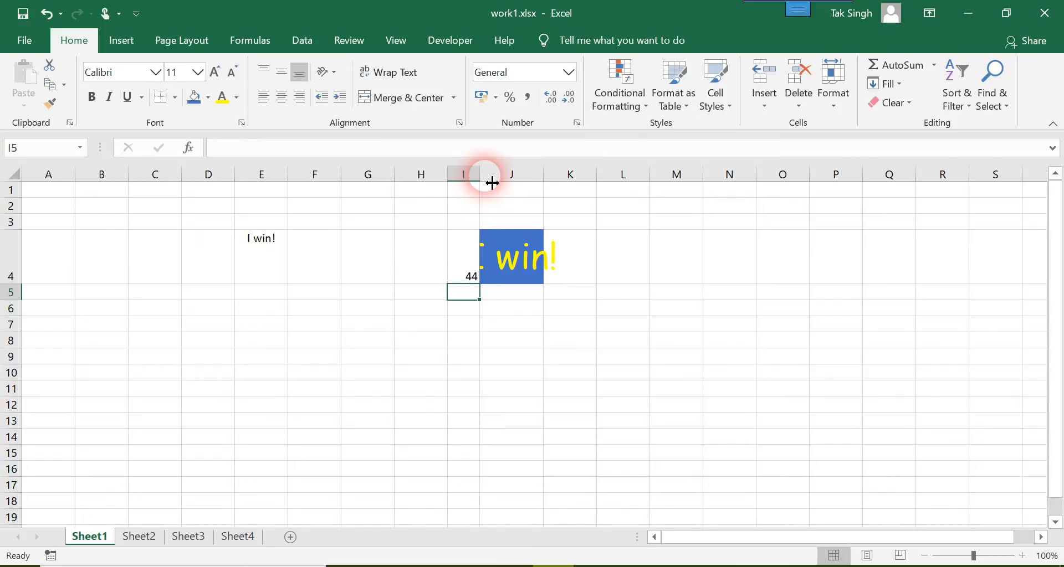
left_click_drag(547, 183, 558, 185)
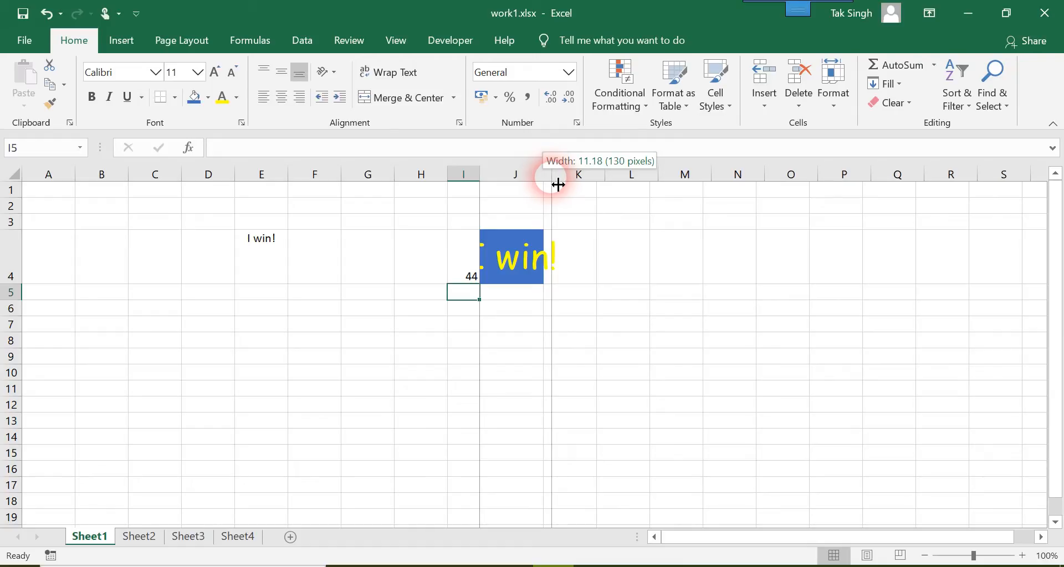
left_click_drag(558, 184, 602, 177)
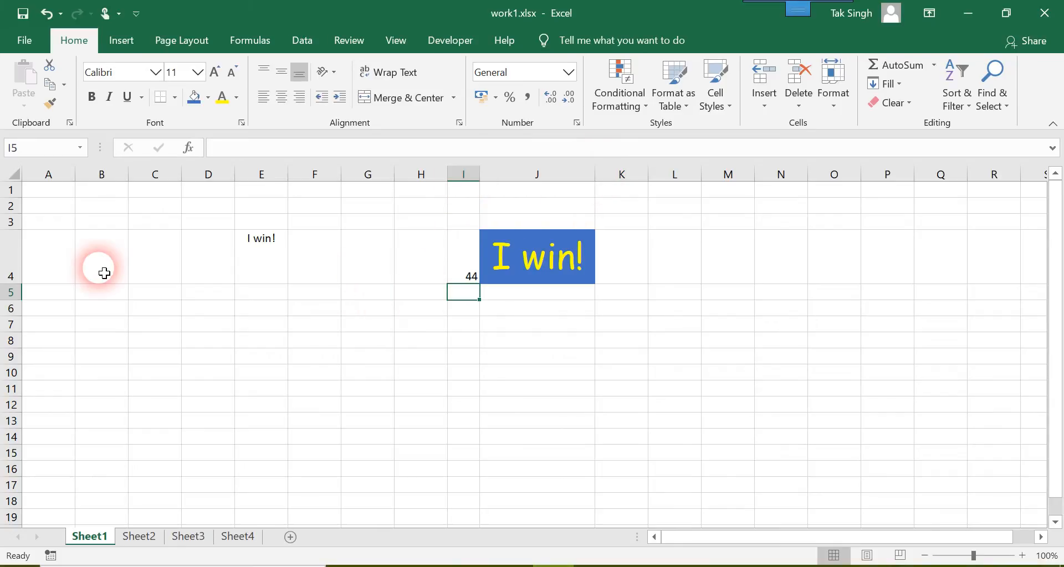
mouse_move(9, 284)
left_mouse_down()
mouse_move(10, 259)
mouse_move(9, 284)
left_mouse_up()
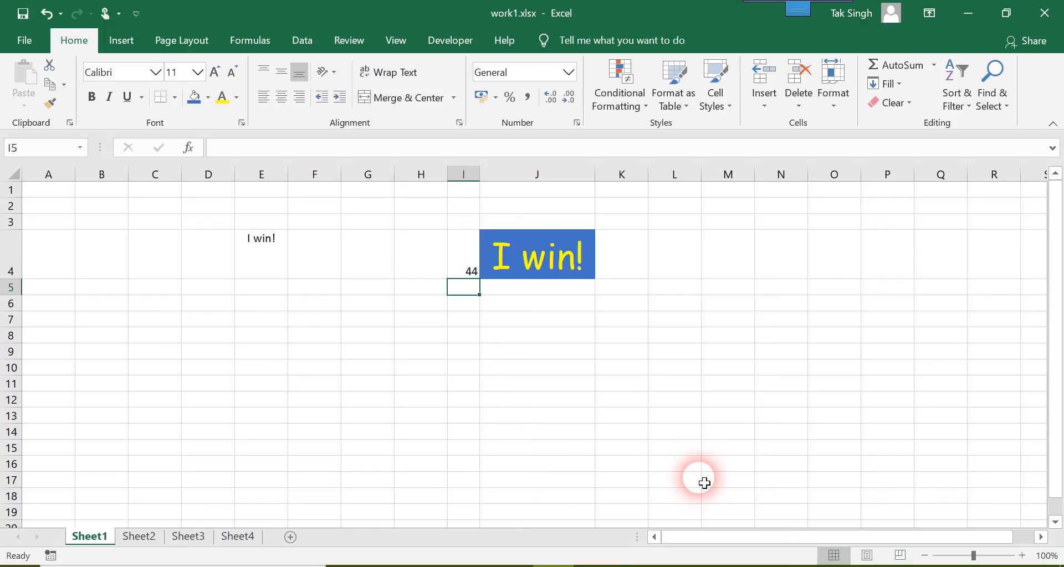
- Review the Number, Alignment, Font, Border, Fill and Protection settings of cell J4 in Format Cells, and close the dialog without changing anything
right_click(532, 263)
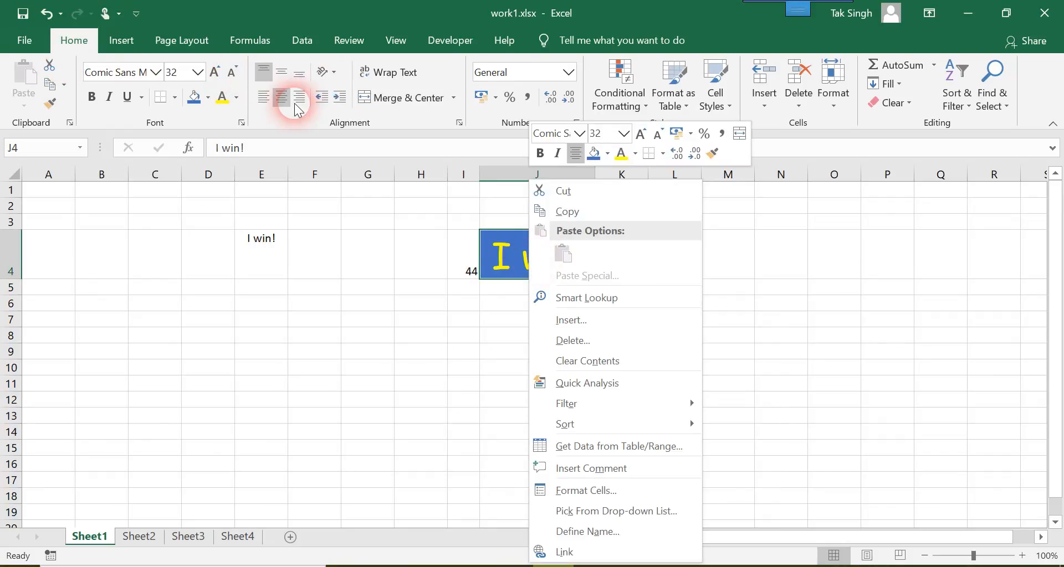
right_click(514, 251)
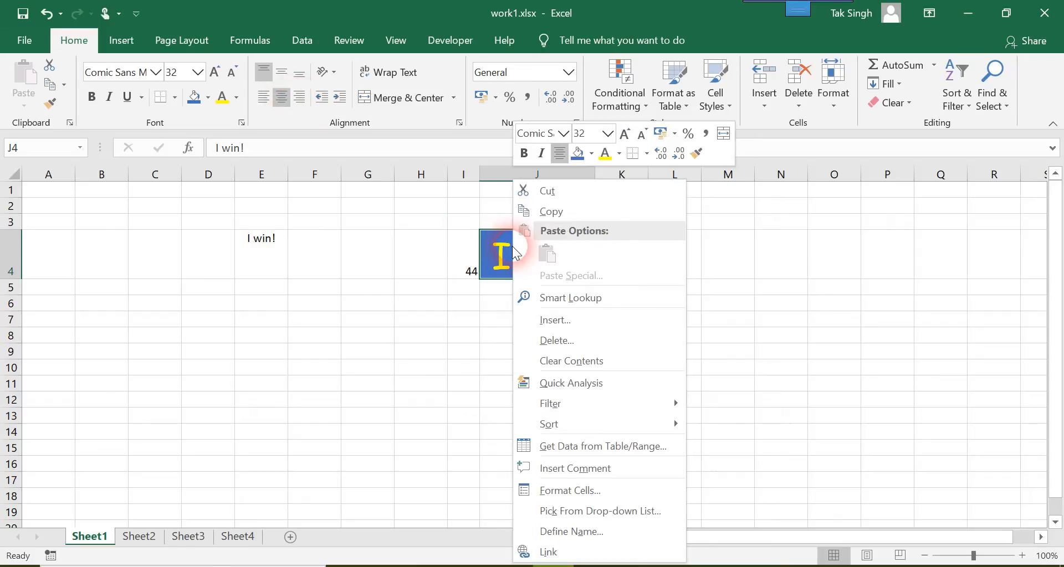
left_click(588, 490)
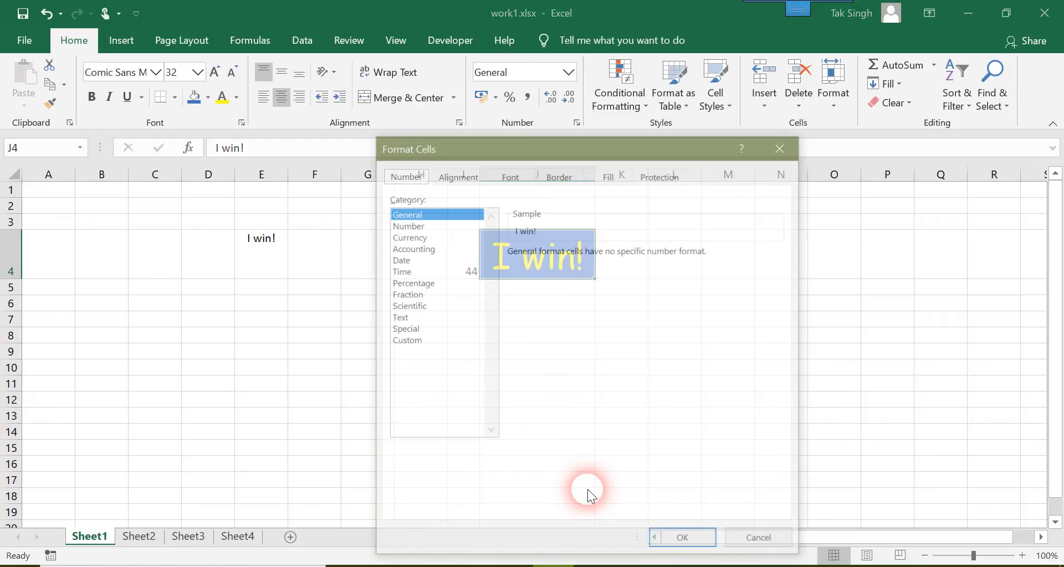
left_click(457, 175)
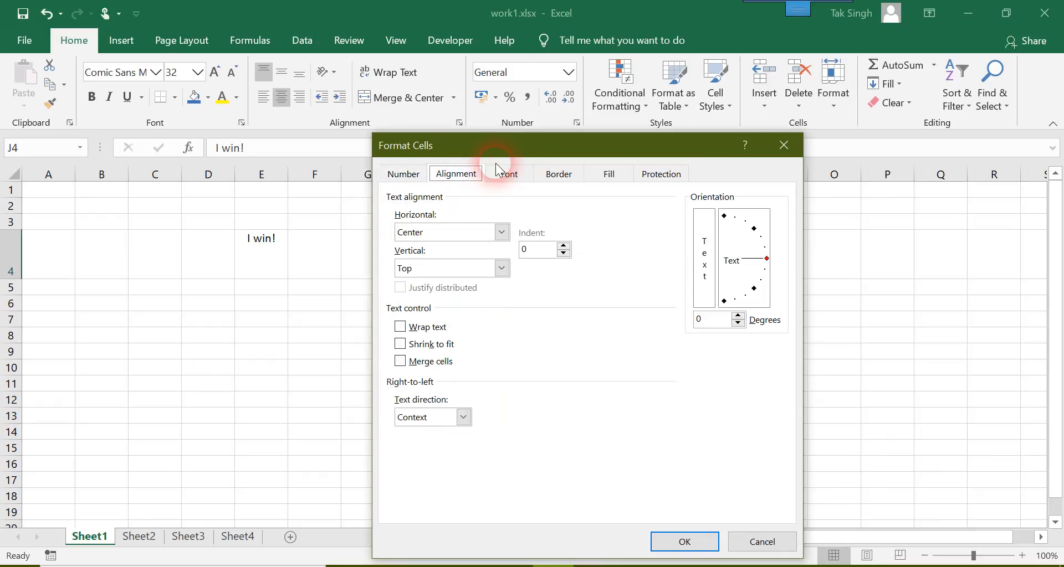
left_click(505, 171)
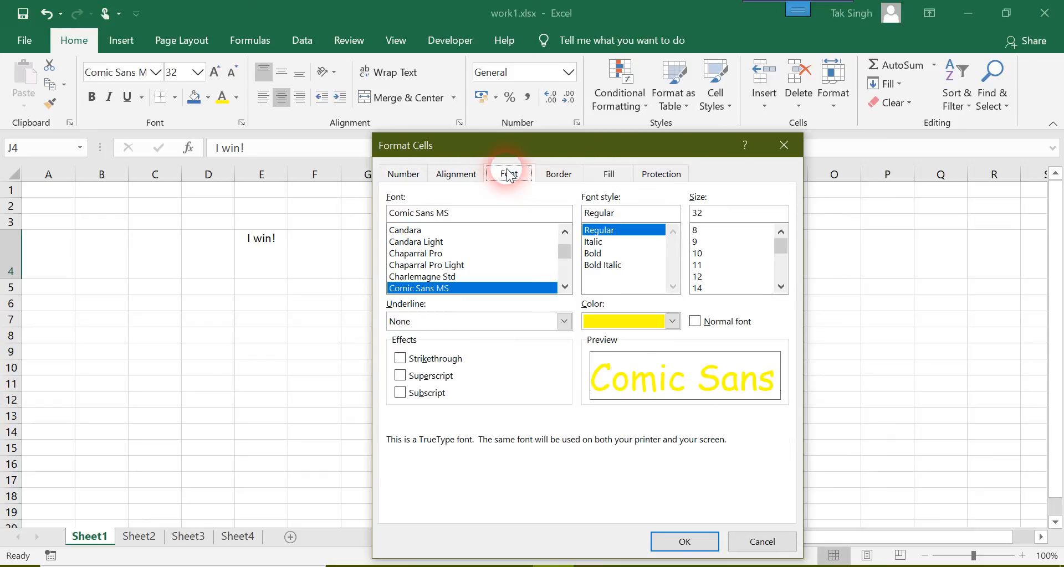
left_click(560, 175)
left_click(612, 175)
left_click(661, 175)
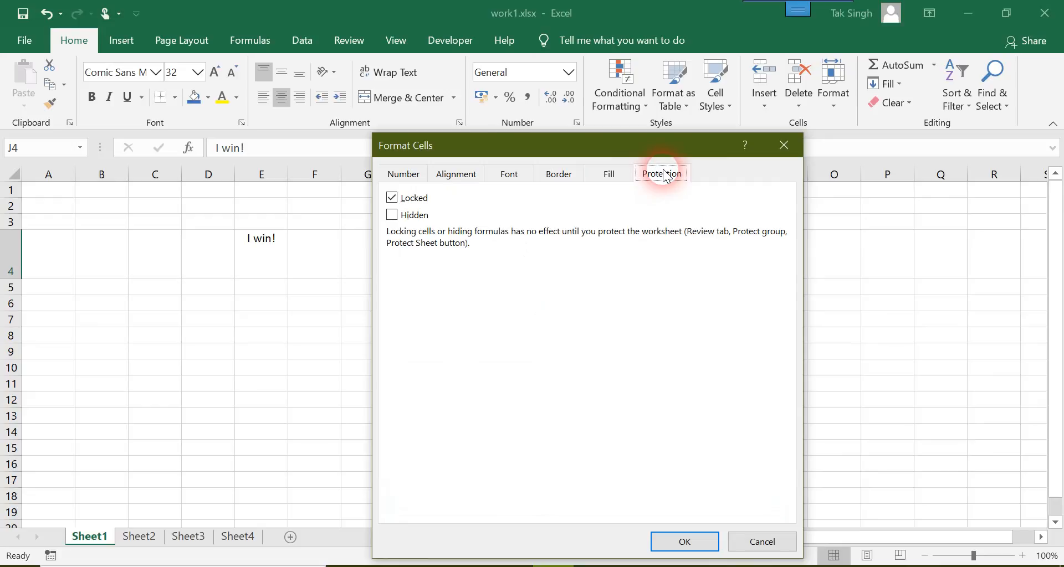
left_click(552, 174)
left_click(501, 176)
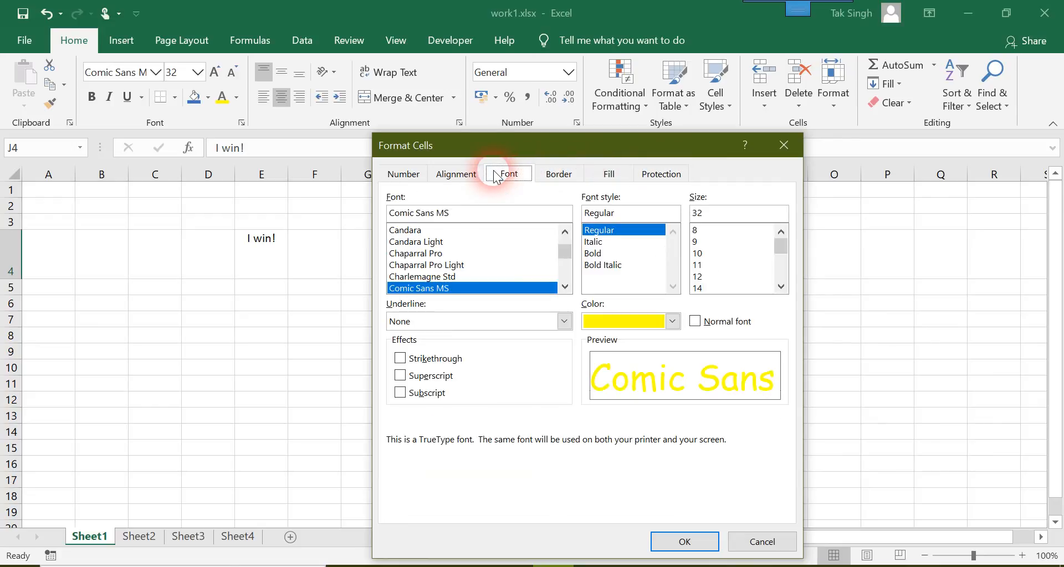
left_click(455, 176)
left_click(410, 176)
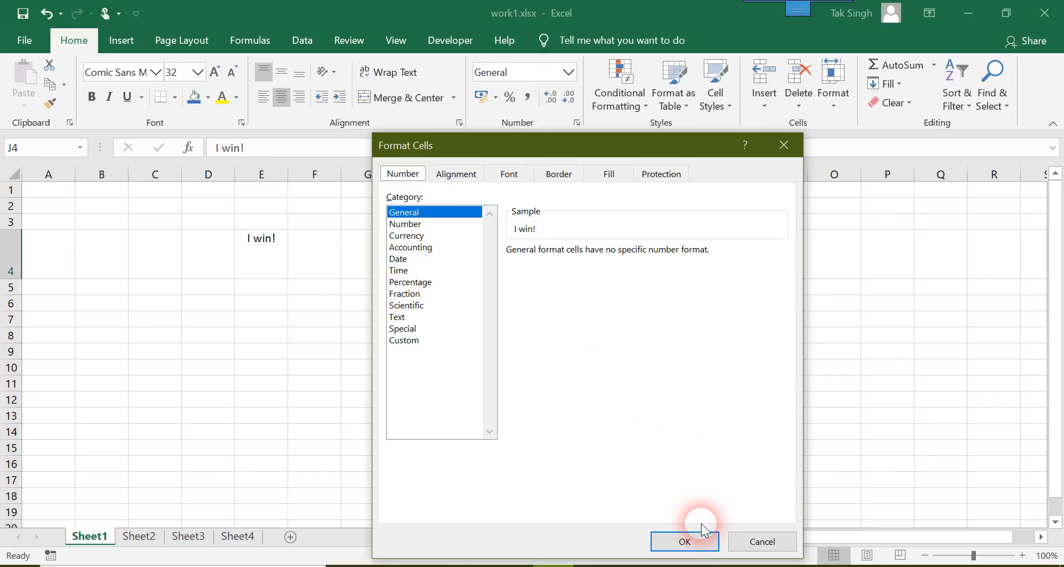
left_click(686, 541)
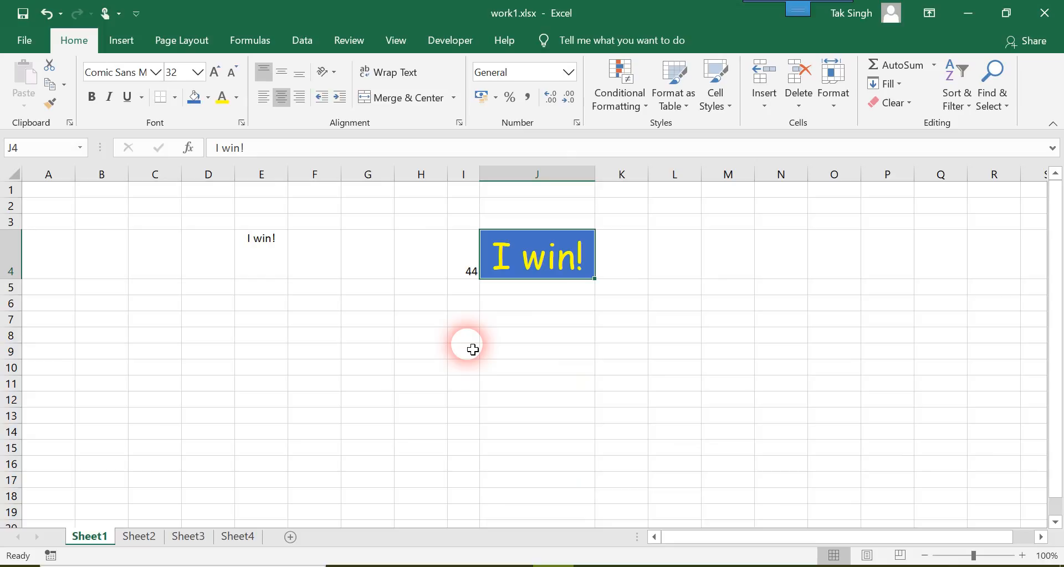